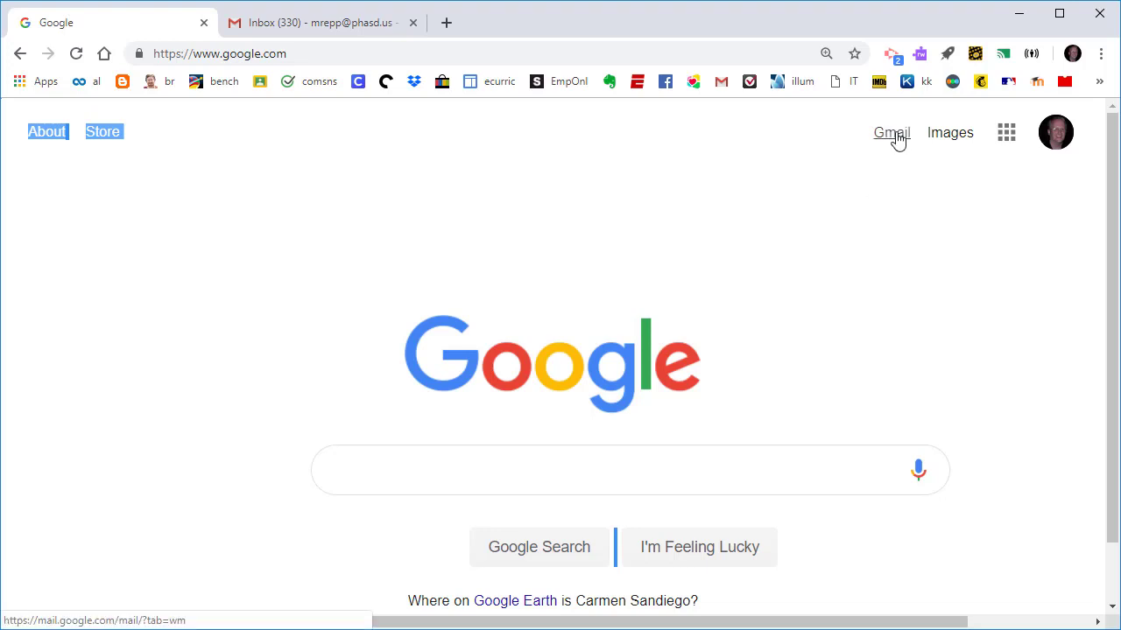
From the Gmail inbox, reorder the Contacts tile in the Google apps launcher and open Contacts in a new tab.
left_click(337, 26)
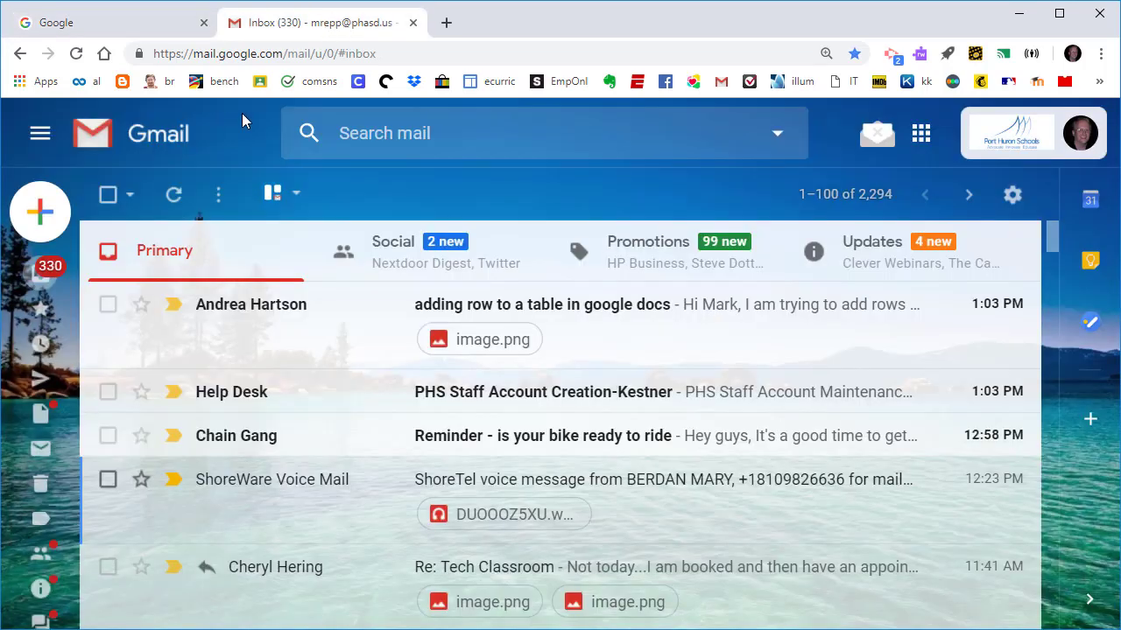
mouse_move(30, 169)
left_click(919, 134)
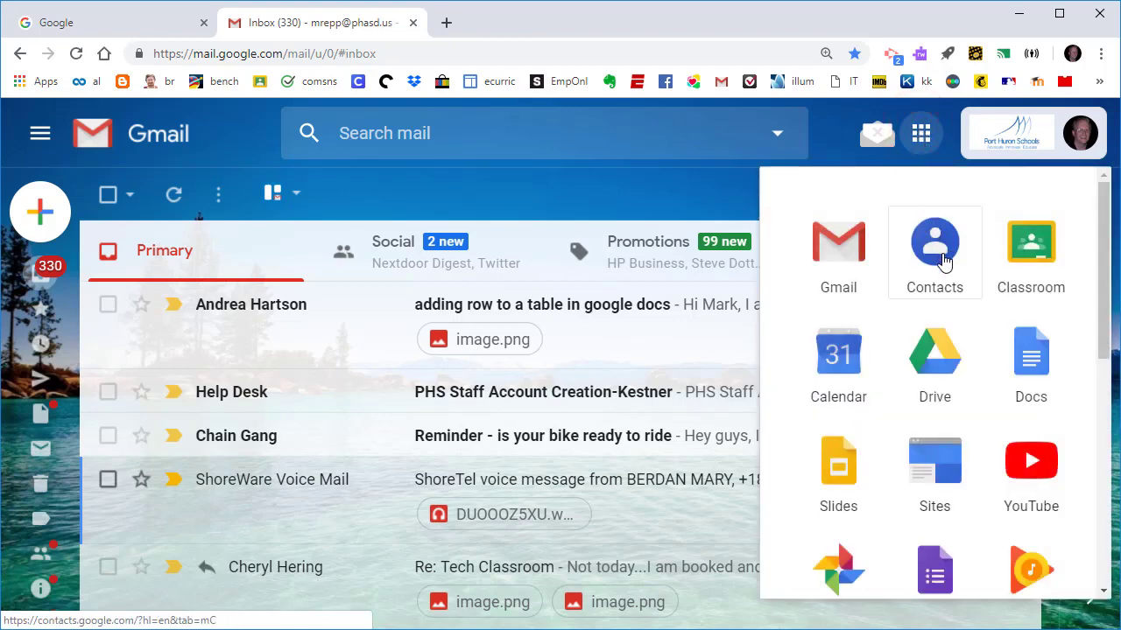
left_click_drag(937, 241, 930, 293)
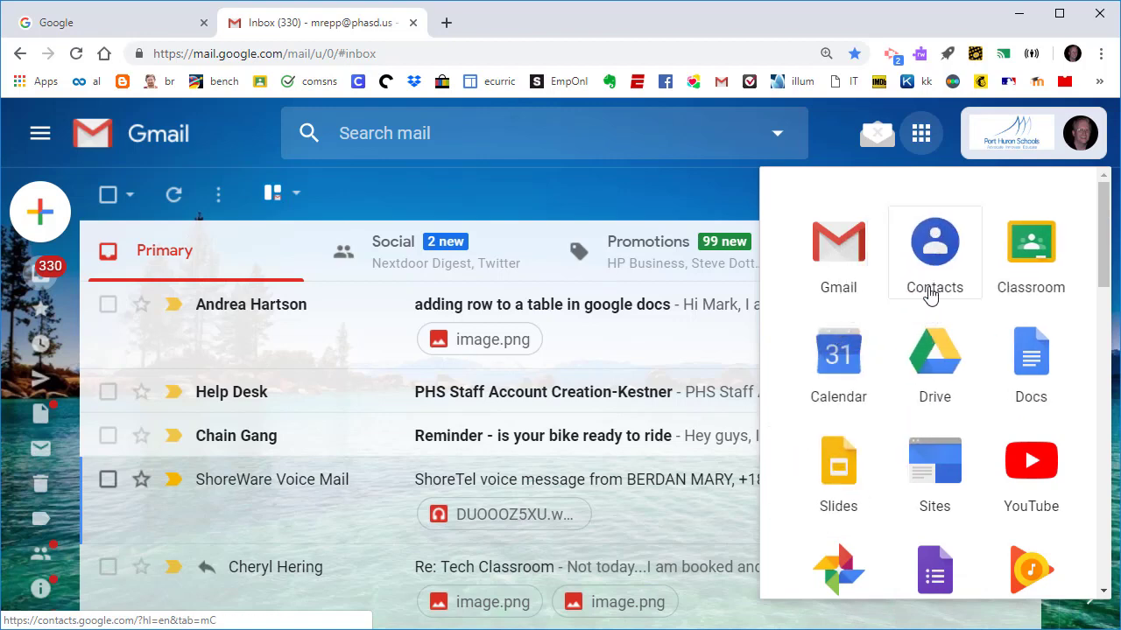
left_click(930, 239)
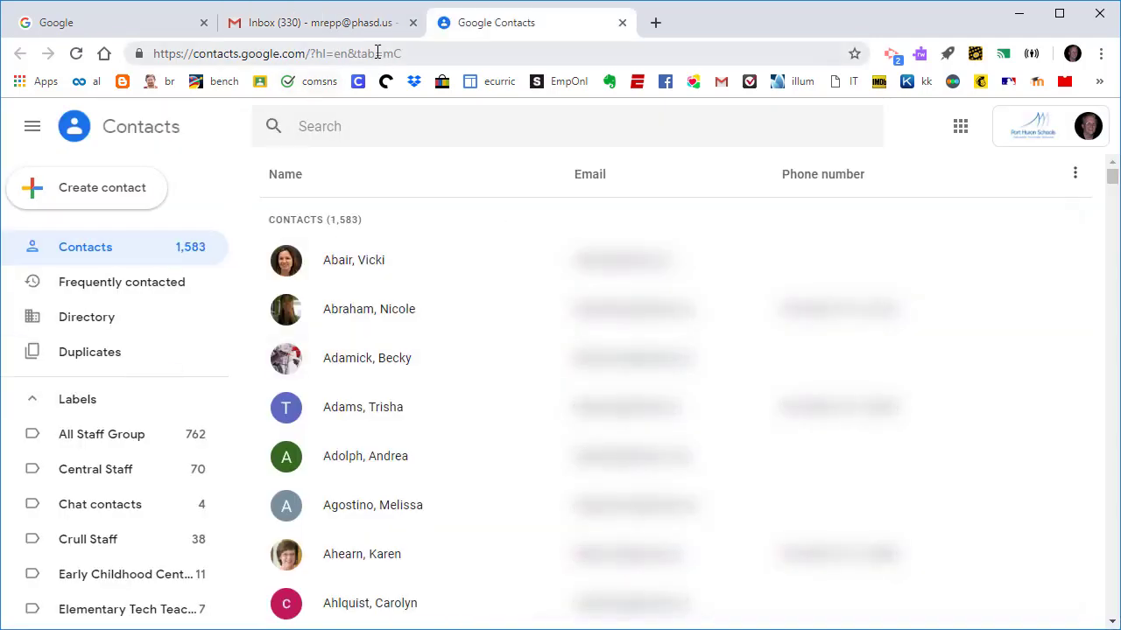
left_click(326, 25)
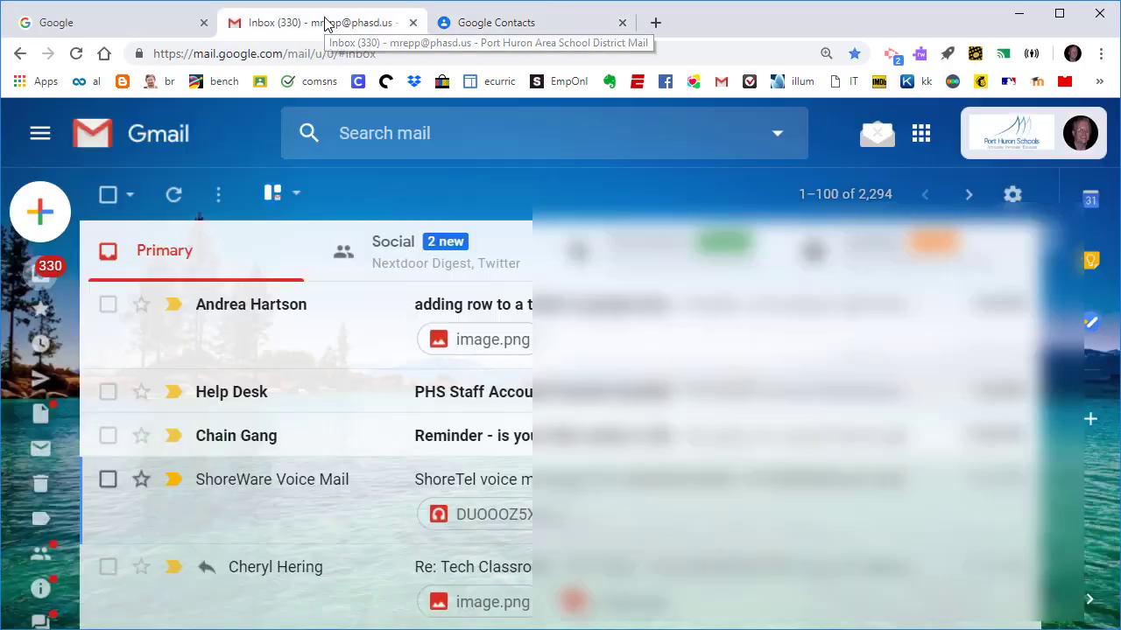
left_click(483, 24)
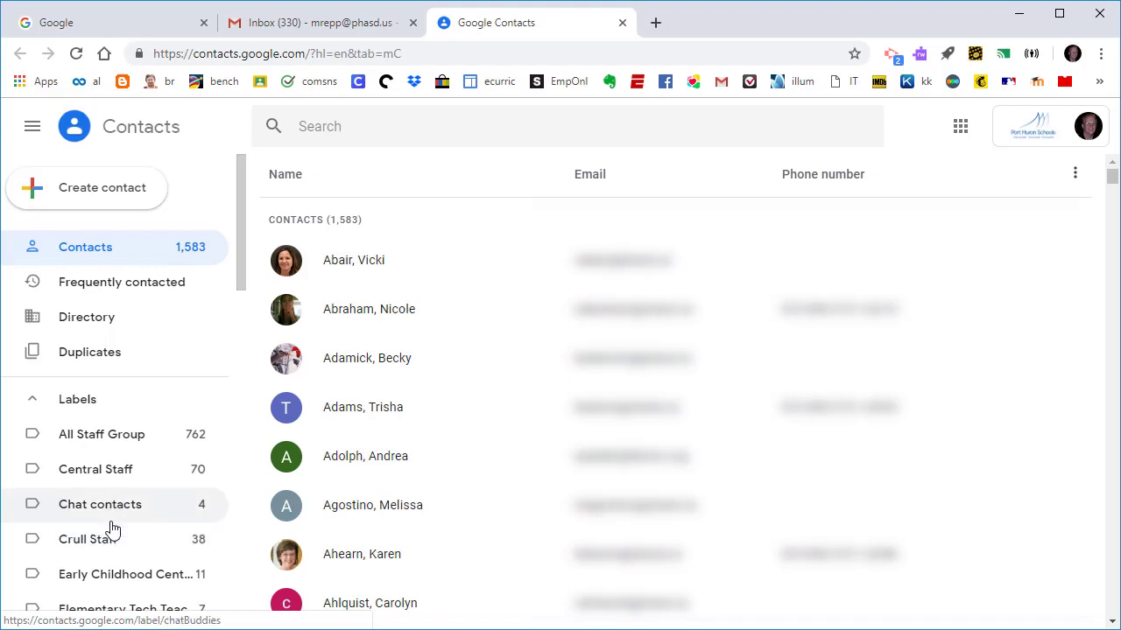
scroll(112, 540, "down", 8)
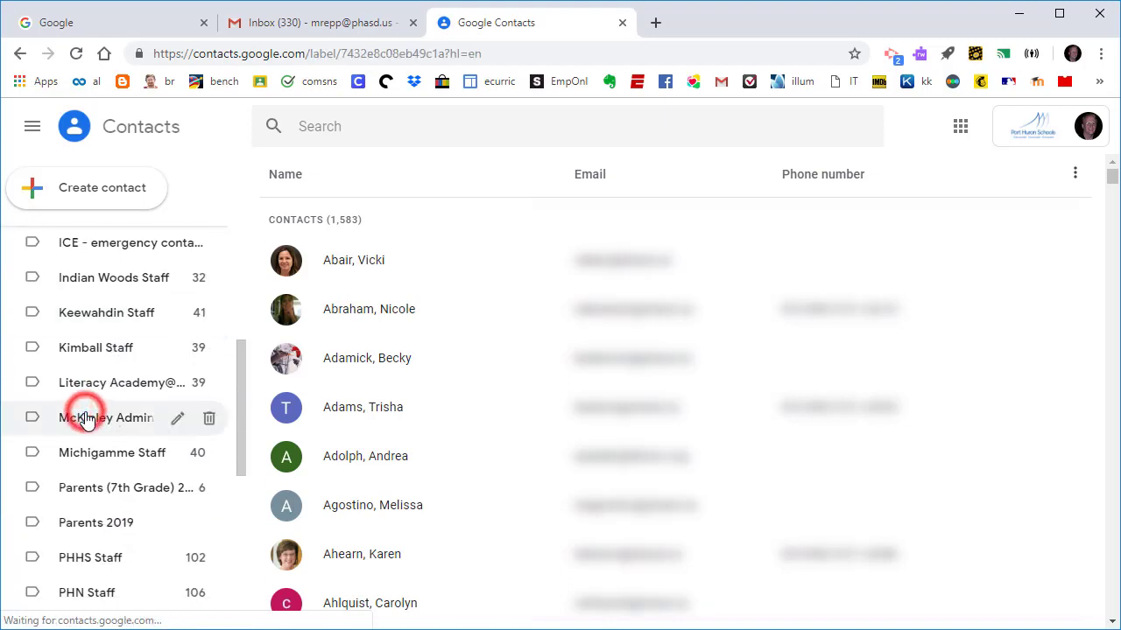
Filter to the McKinley Admin Building label's 91 contacts and expand More to reveal Import/Export.
left_click(86, 418)
scroll(91, 562, "down", 1)
scroll(91, 562, "down", 1)
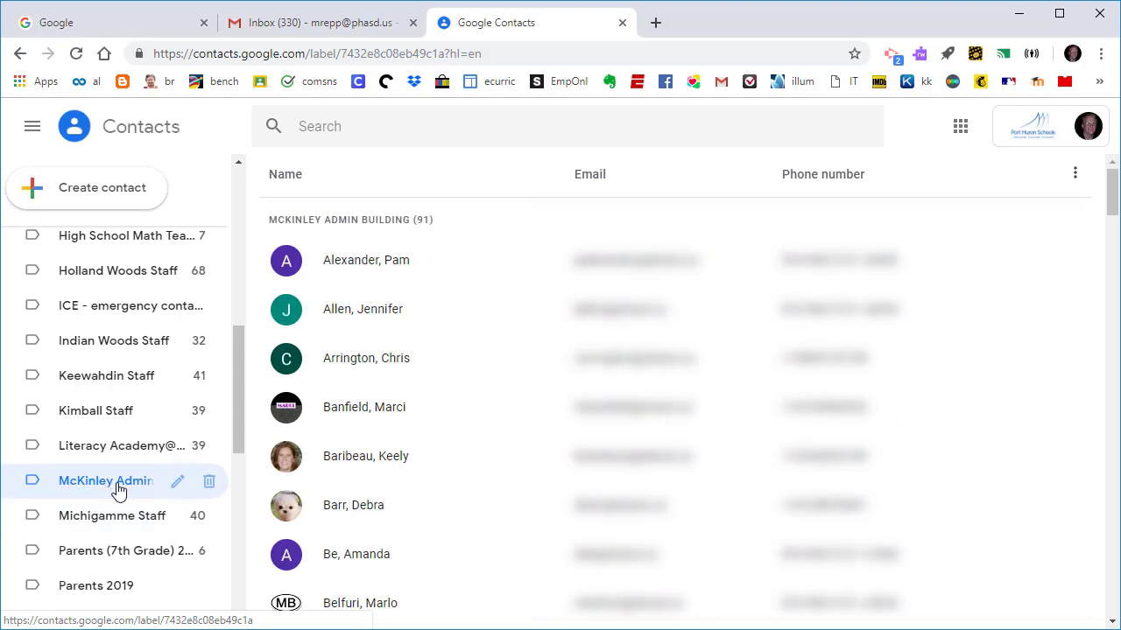
scroll(119, 490, "down", 8)
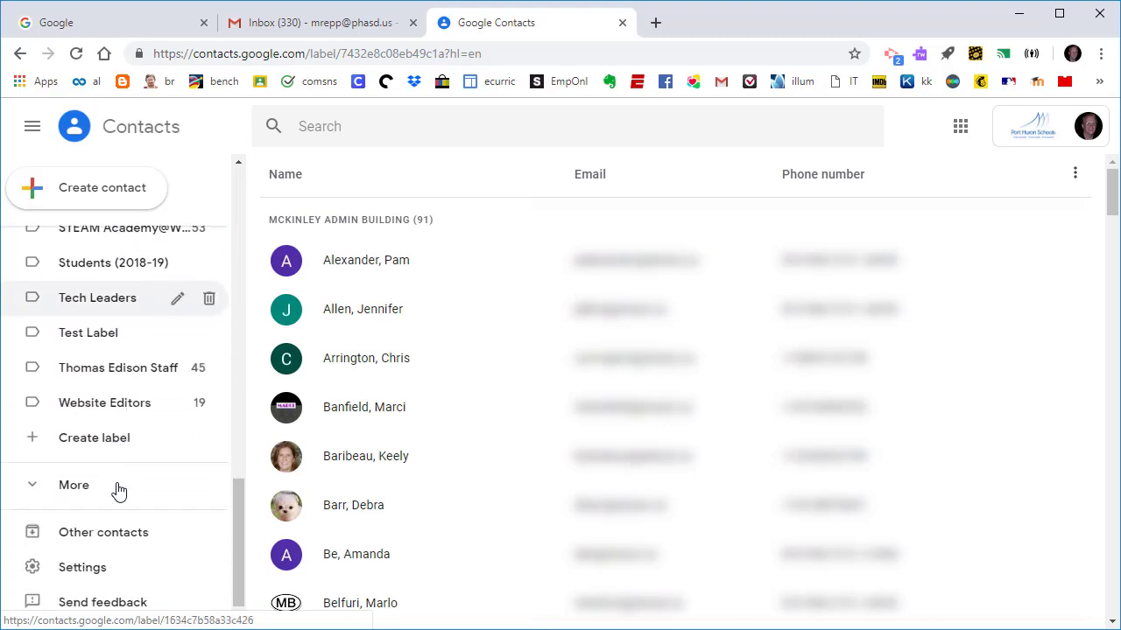
scroll(120, 490, "down", 1)
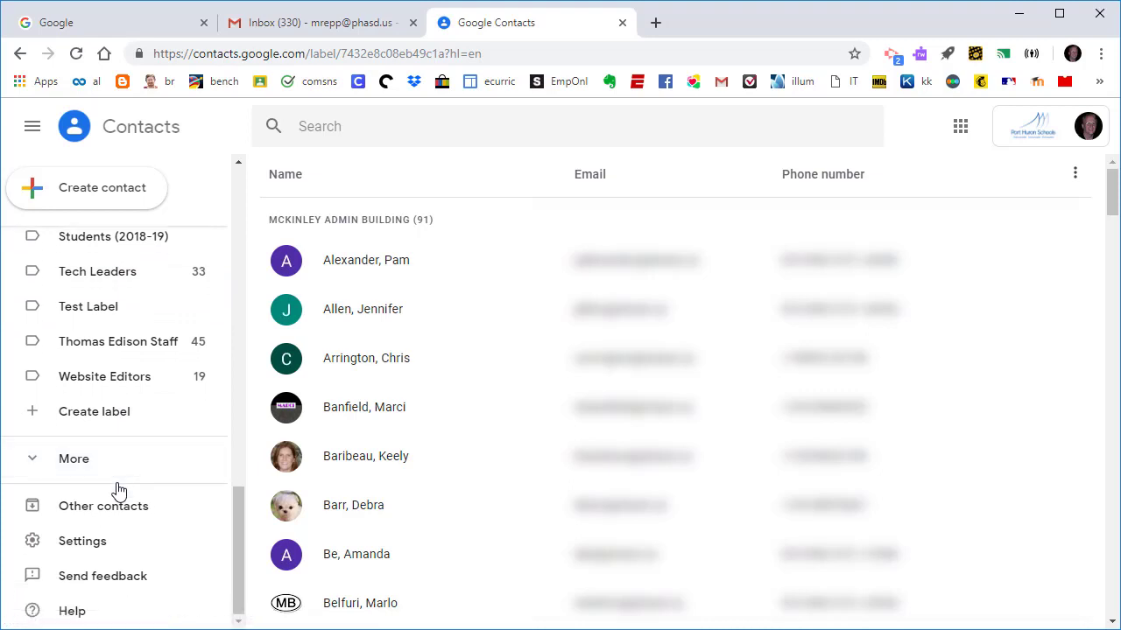
left_click(75, 469)
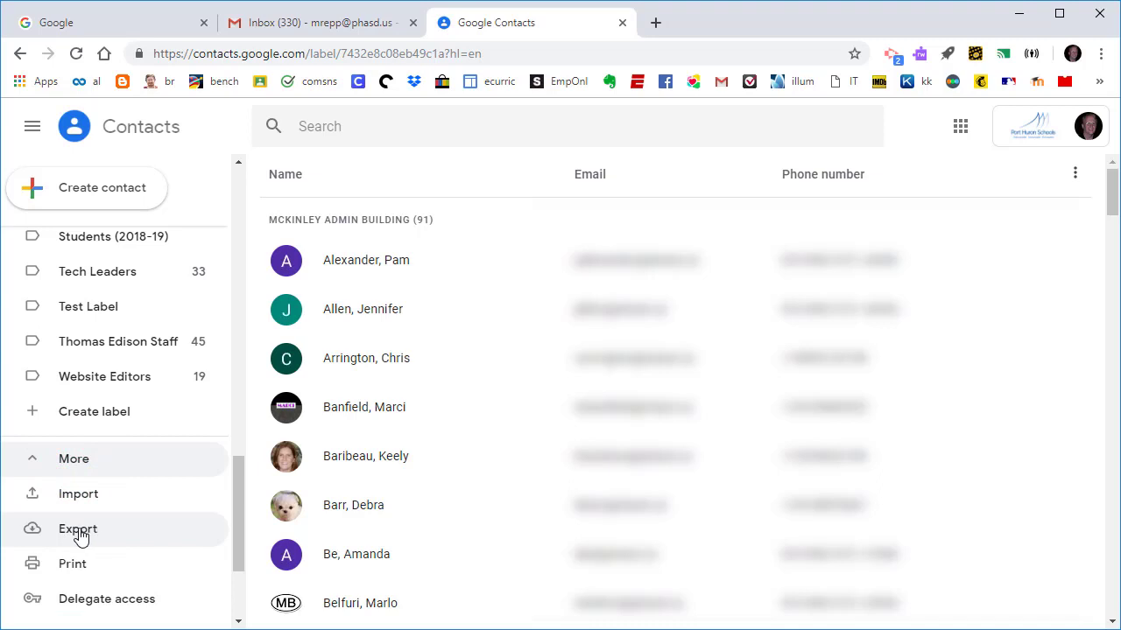
Export the McKinley Admin Building label as Google CSV, saved on the Desktop as 'McKinley Contacts'.
left_click(78, 533)
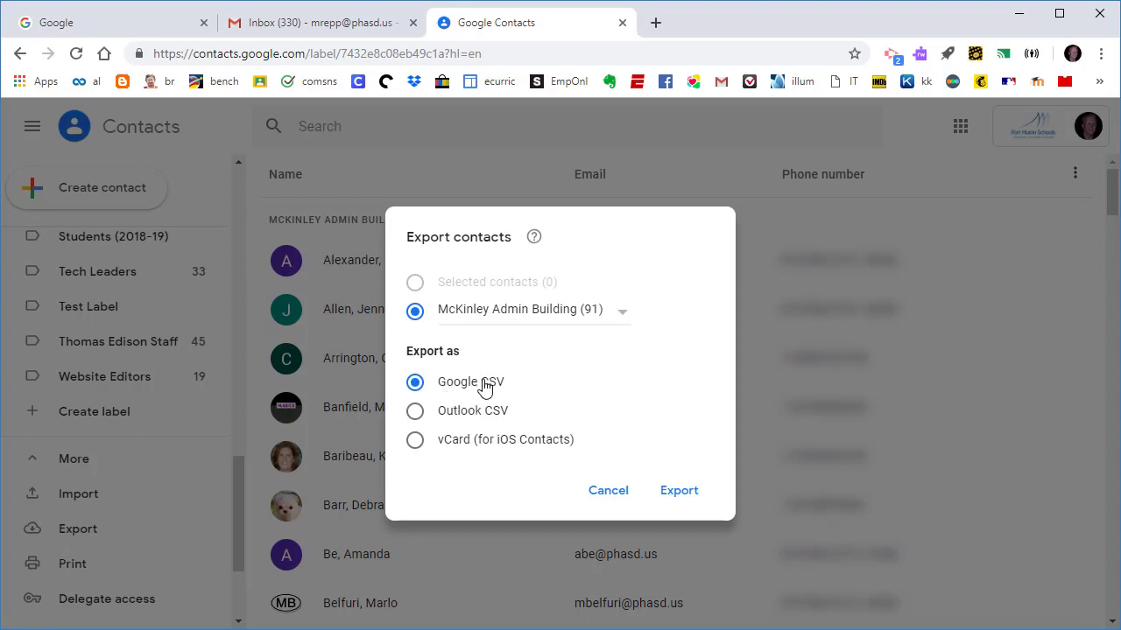
left_click(679, 492)
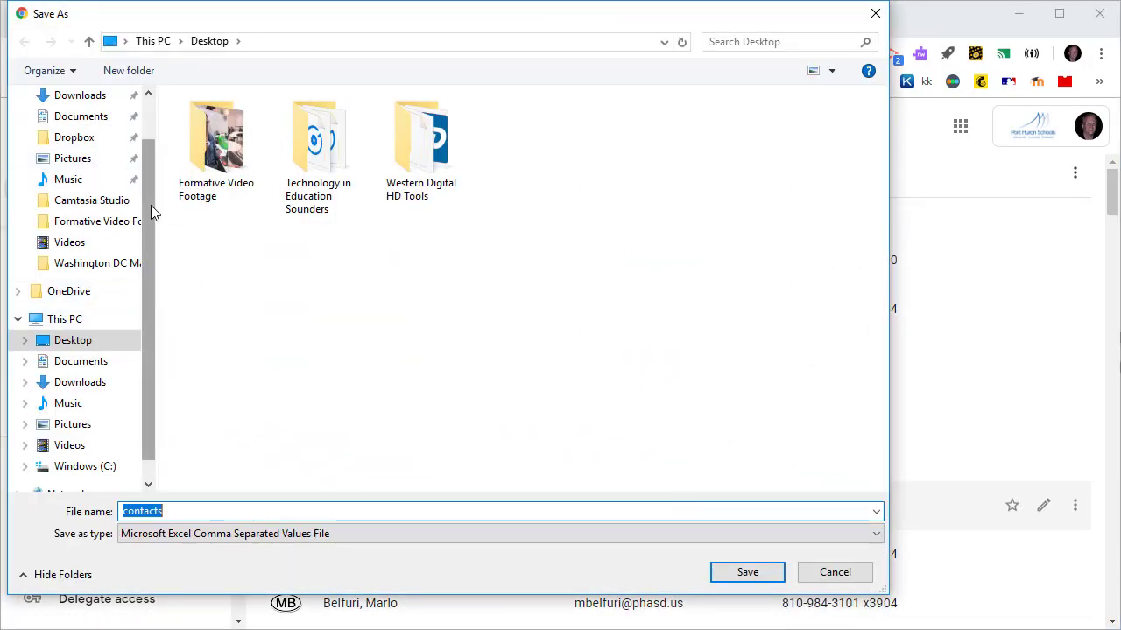
left_click_drag(150, 205, 150, 113)
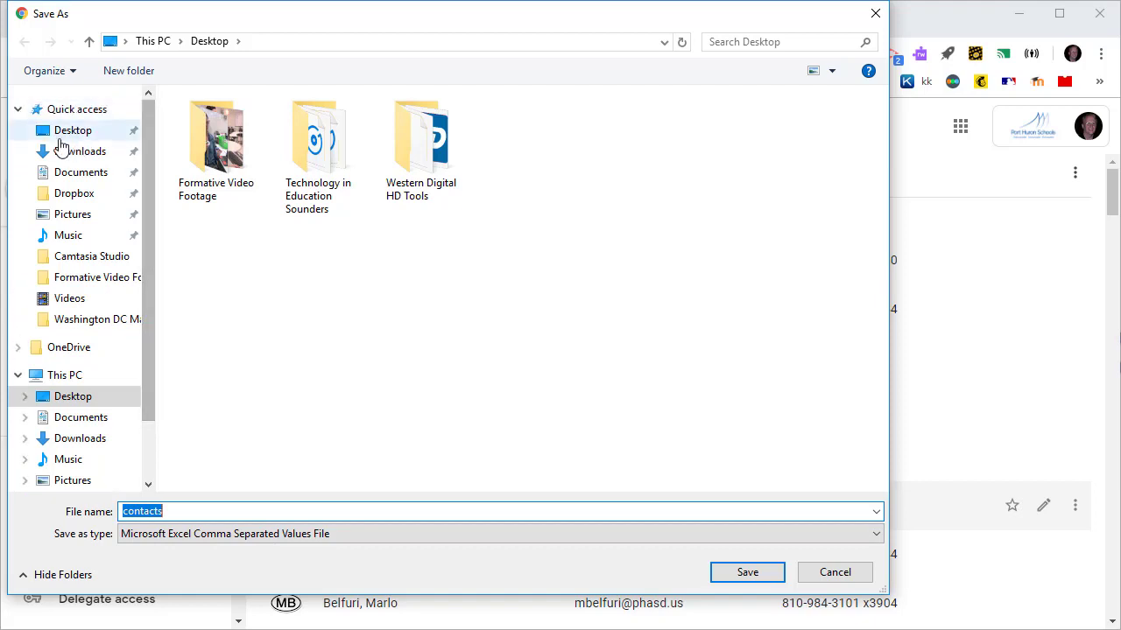
left_click(72, 131)
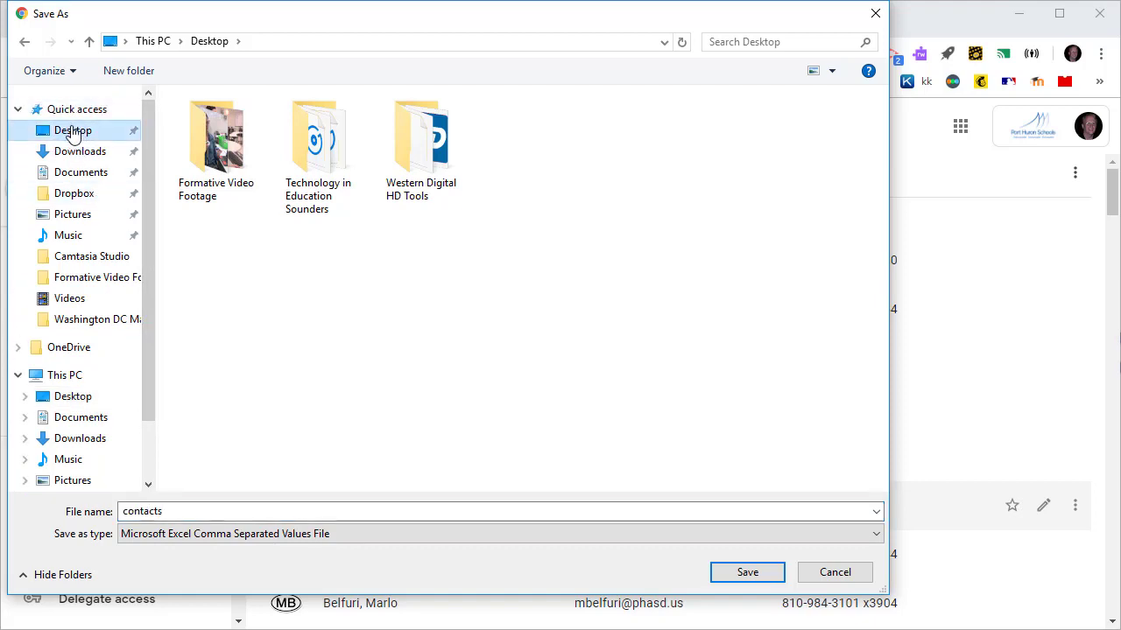
double_click(175, 511)
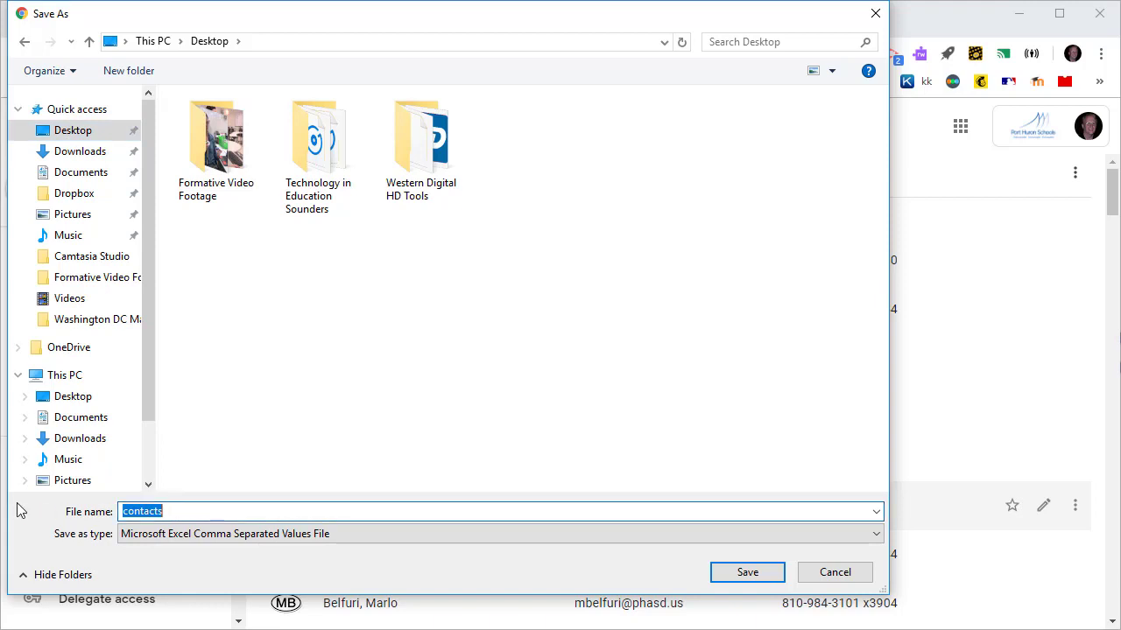
type("McKinley Contacts")
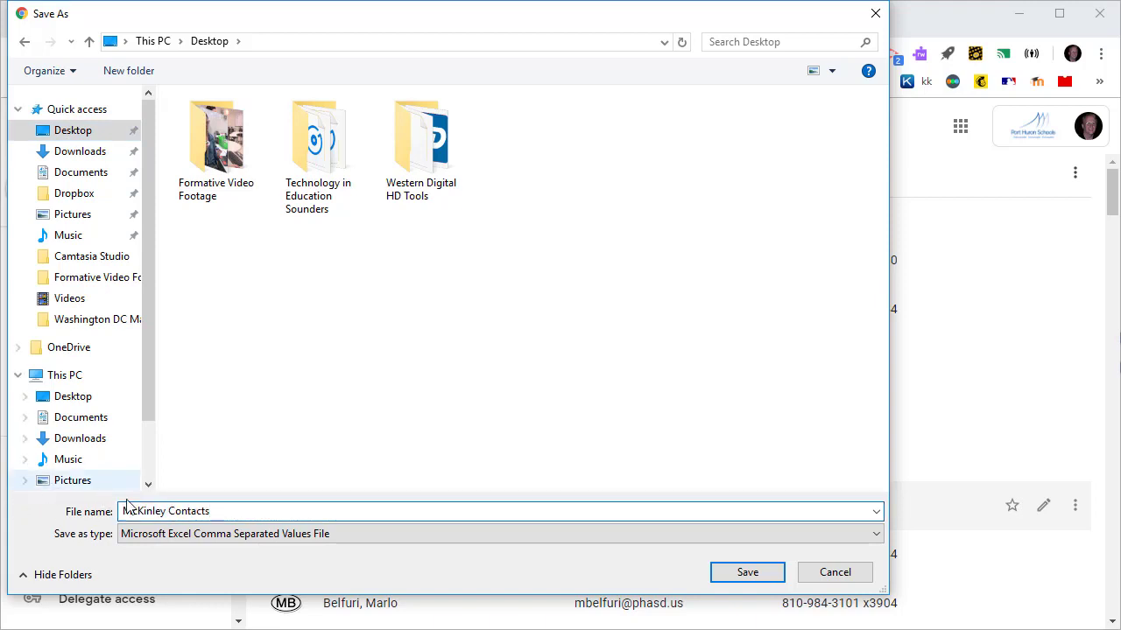
left_click(74, 131)
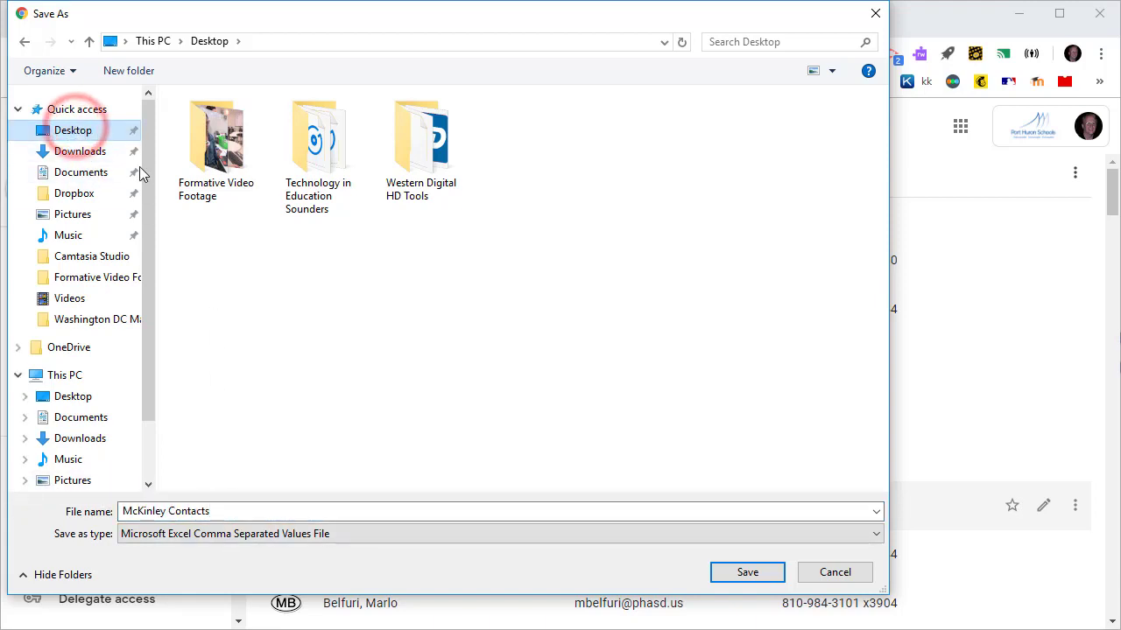
left_click(746, 572)
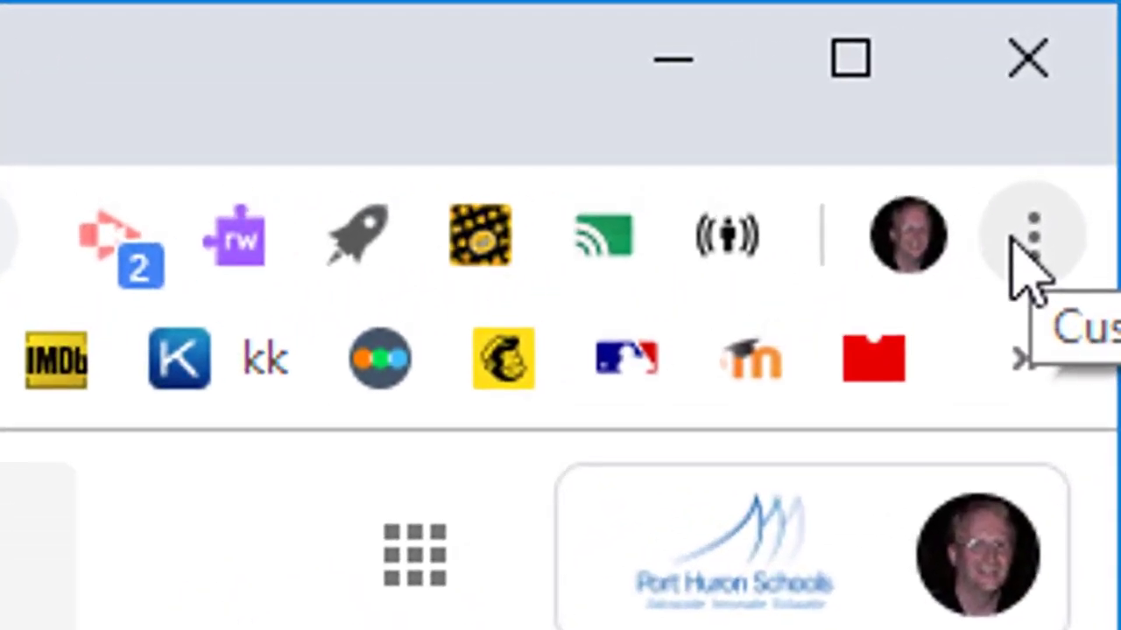
Check Chrome's advanced Downloads setting 'Ask where to save each file' in Settings.
left_click(1016, 240)
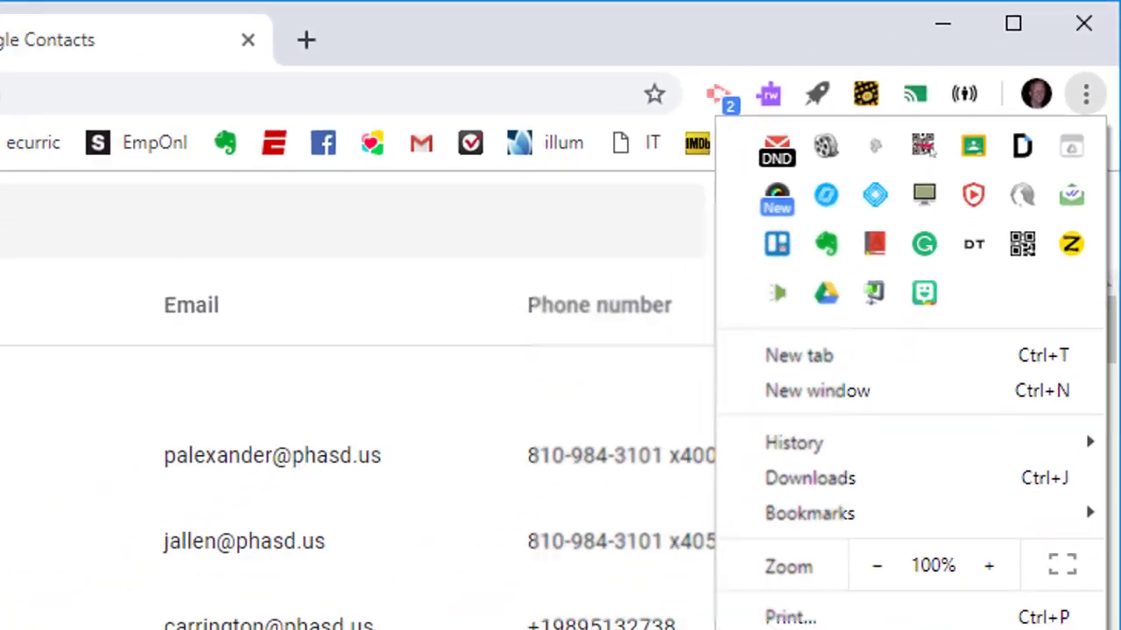
left_click(885, 558)
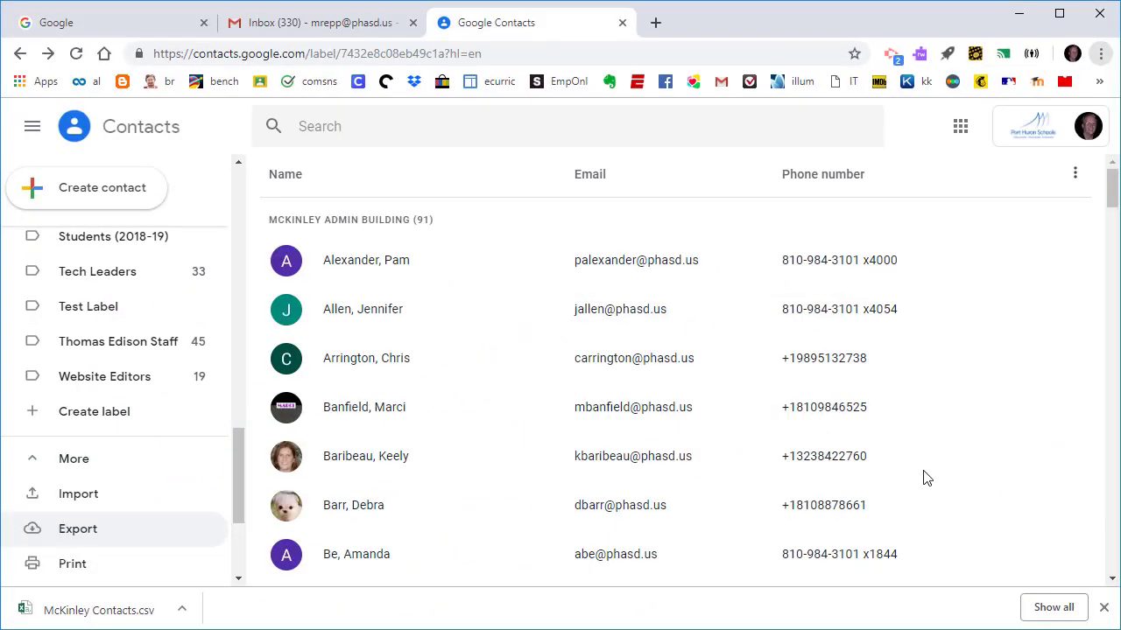
scroll(931, 348, "down", 8)
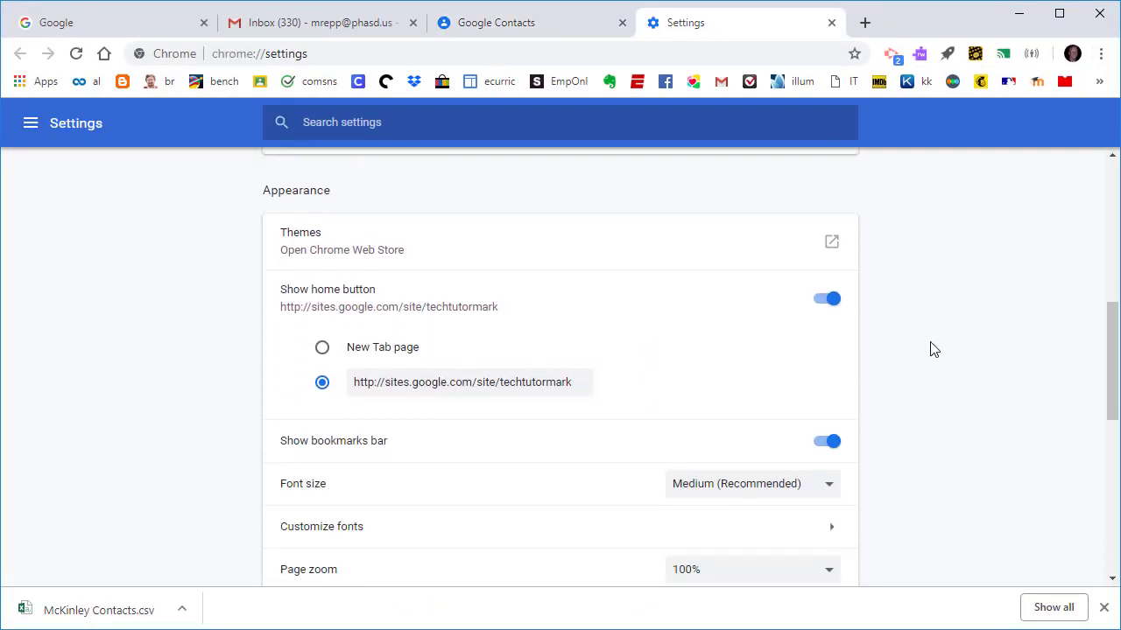
scroll(931, 348, "down", 5)
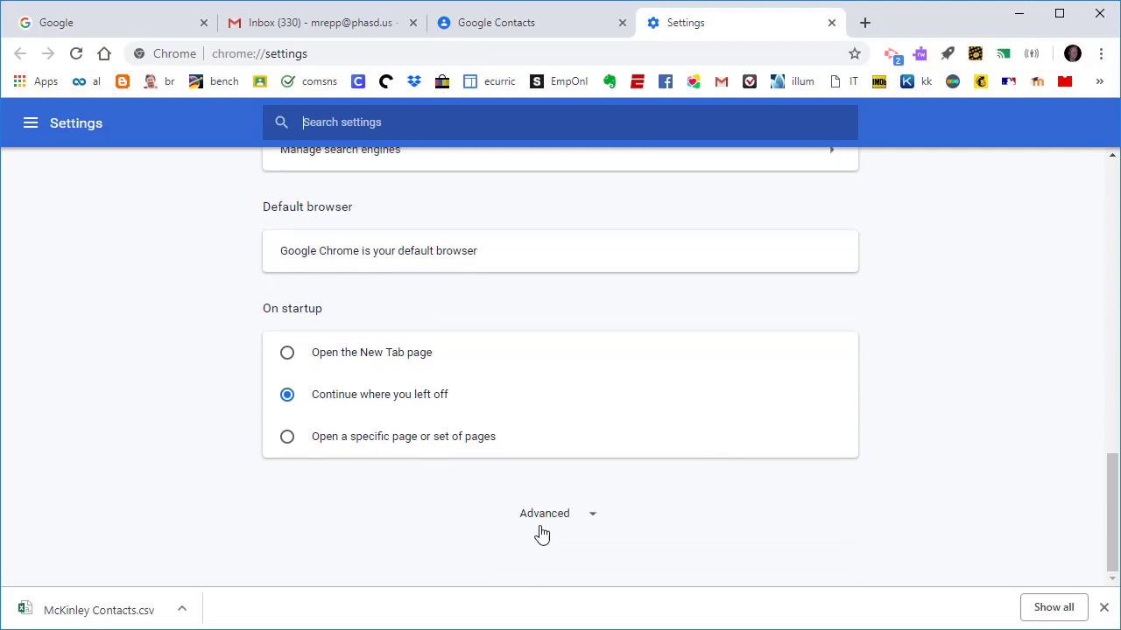
left_click(540, 515)
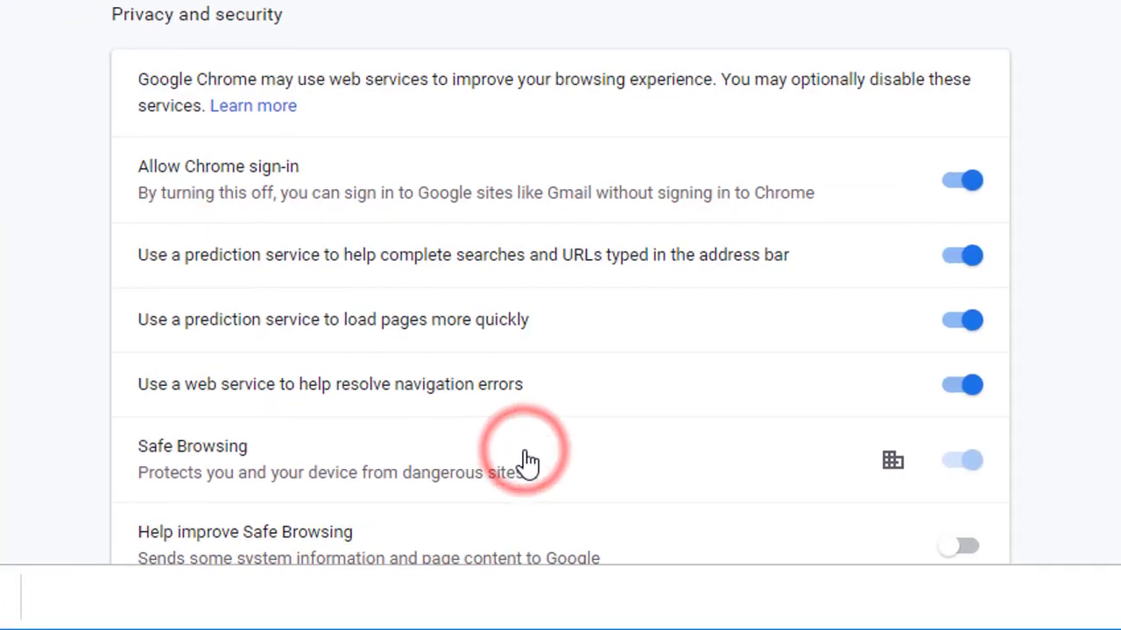
scroll(526, 457, "down", 15)
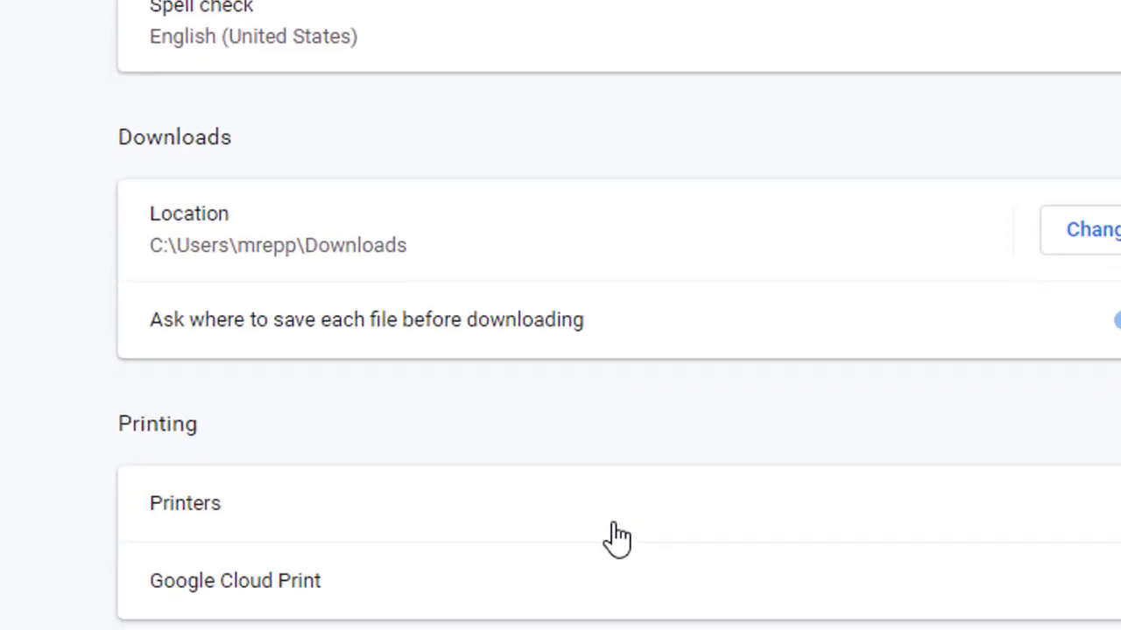
scroll(617, 539, "down", 3)
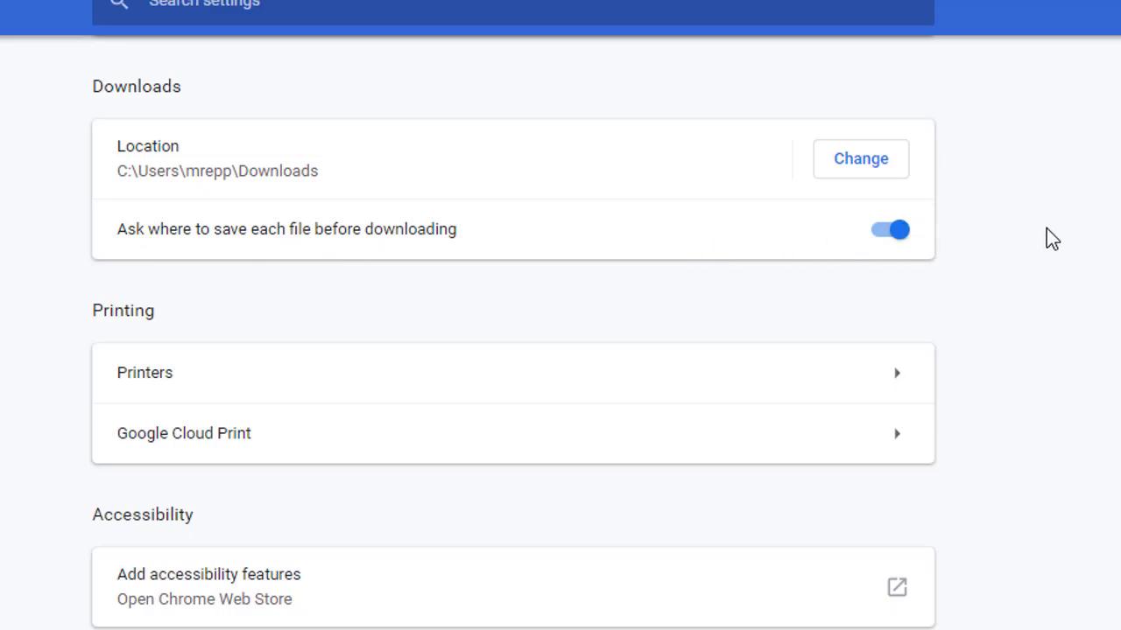
scroll(1046, 228, "up", 20)
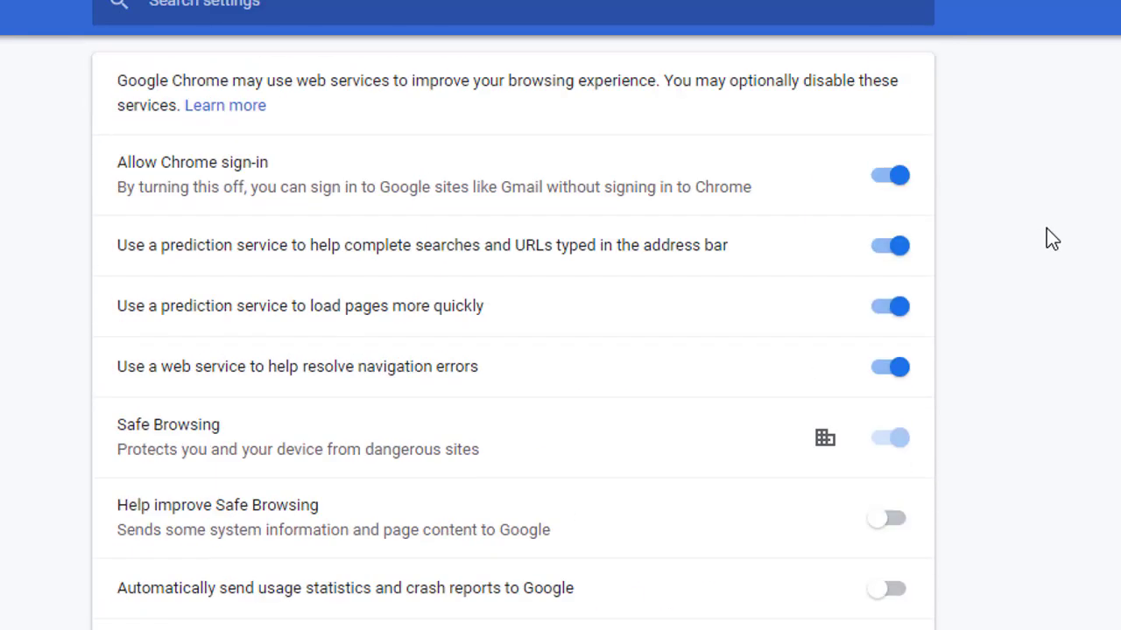
scroll(1046, 228, "up", 15)
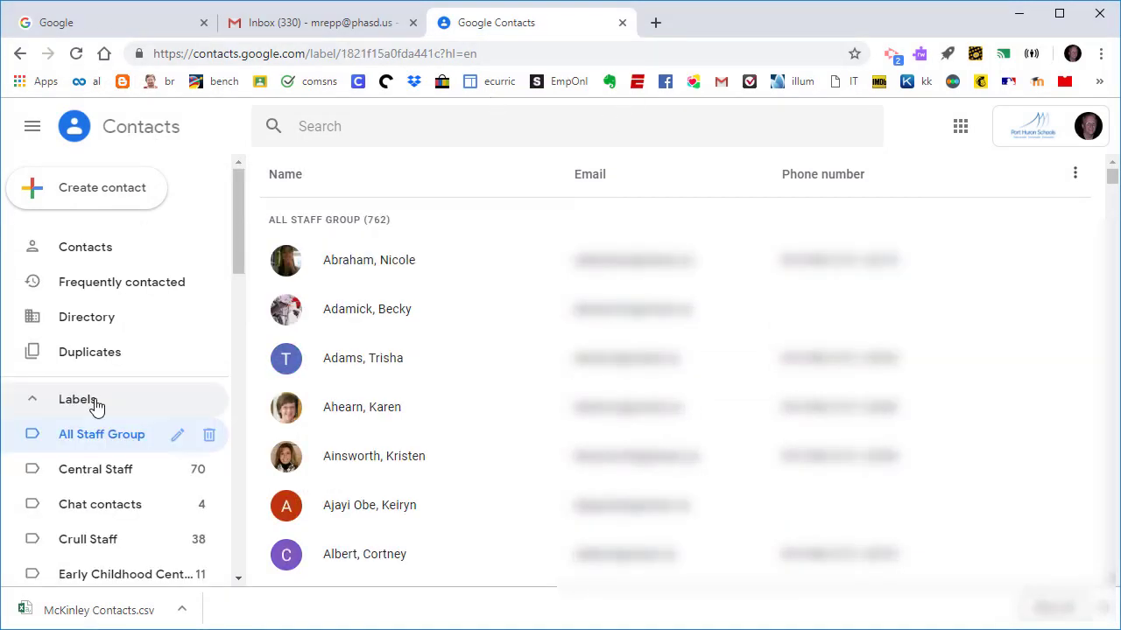
Scroll the Labels sidebar down and start a new contact label with Create label.
scroll(96, 407, "down", 9)
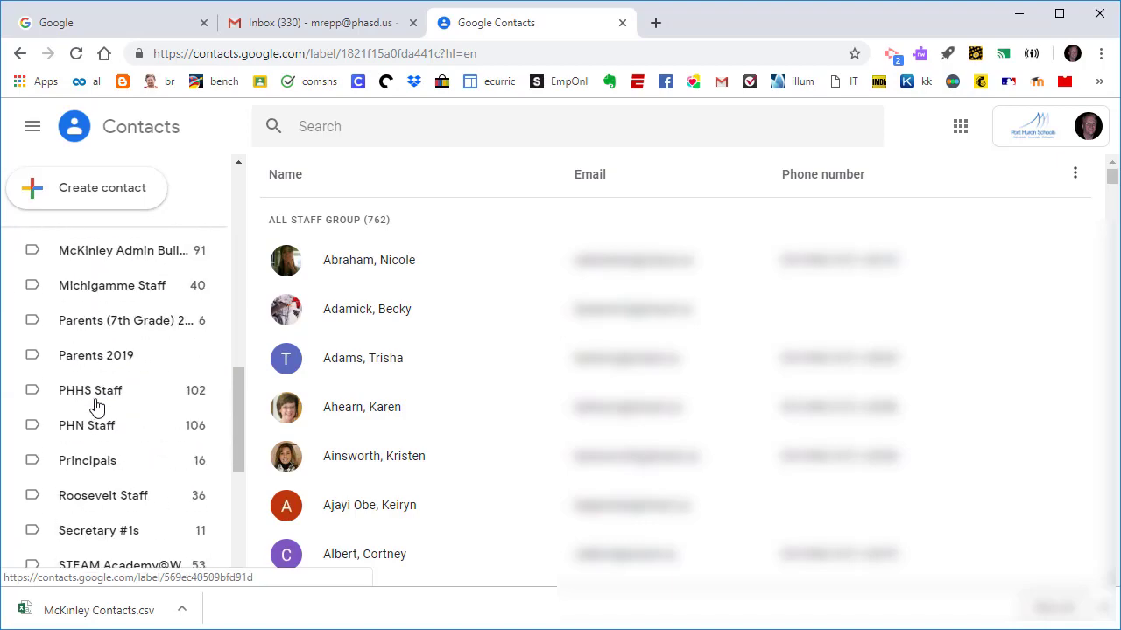
scroll(94, 408, "down", 5)
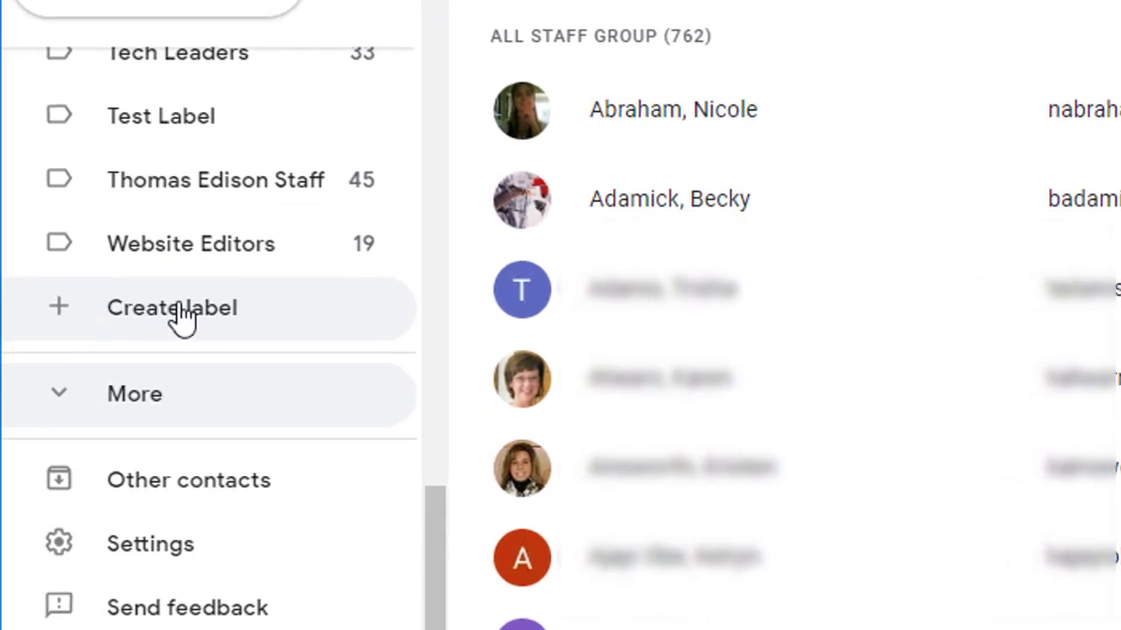
left_click(180, 315)
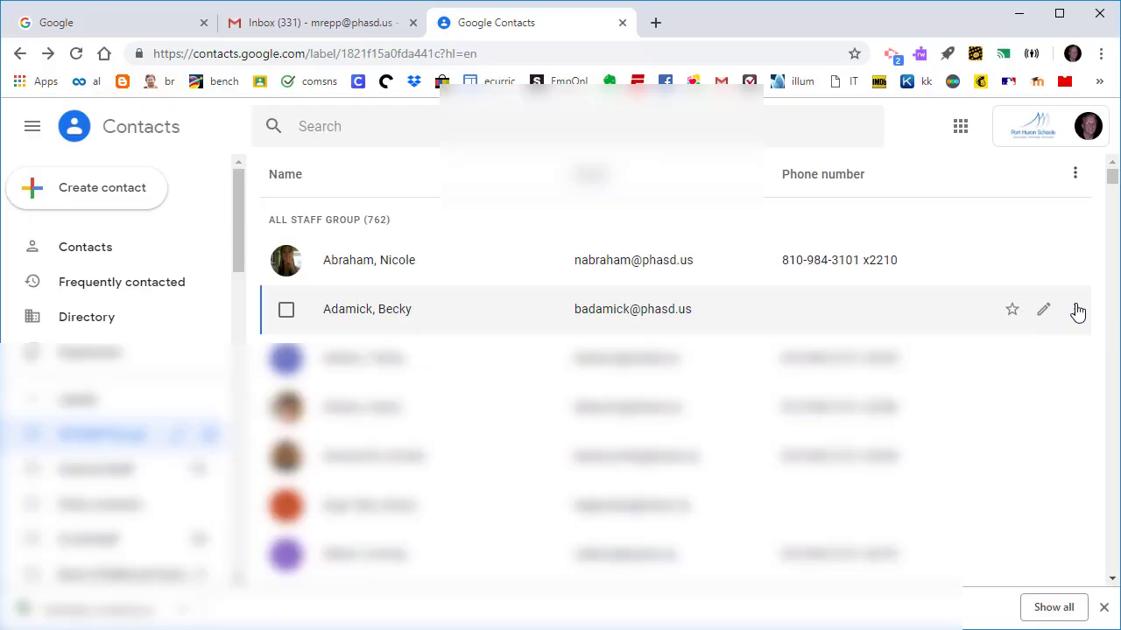
From one staff contact's More actions menu, find and apply the Parents (2019) label.
left_click(1041, 305)
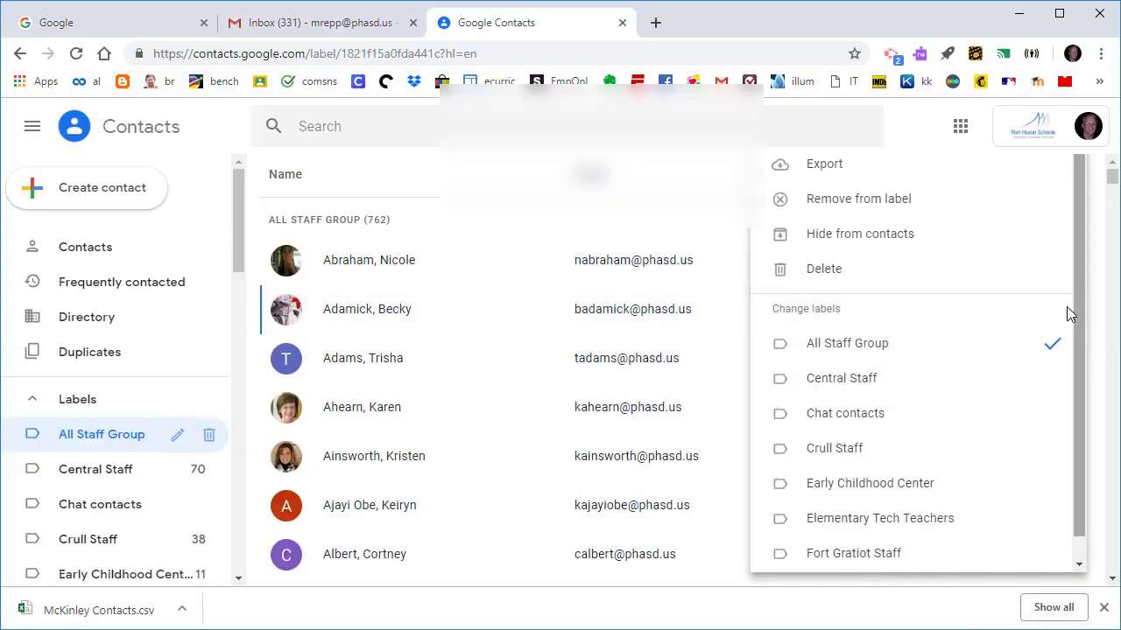
scroll(968, 391, "down", 2)
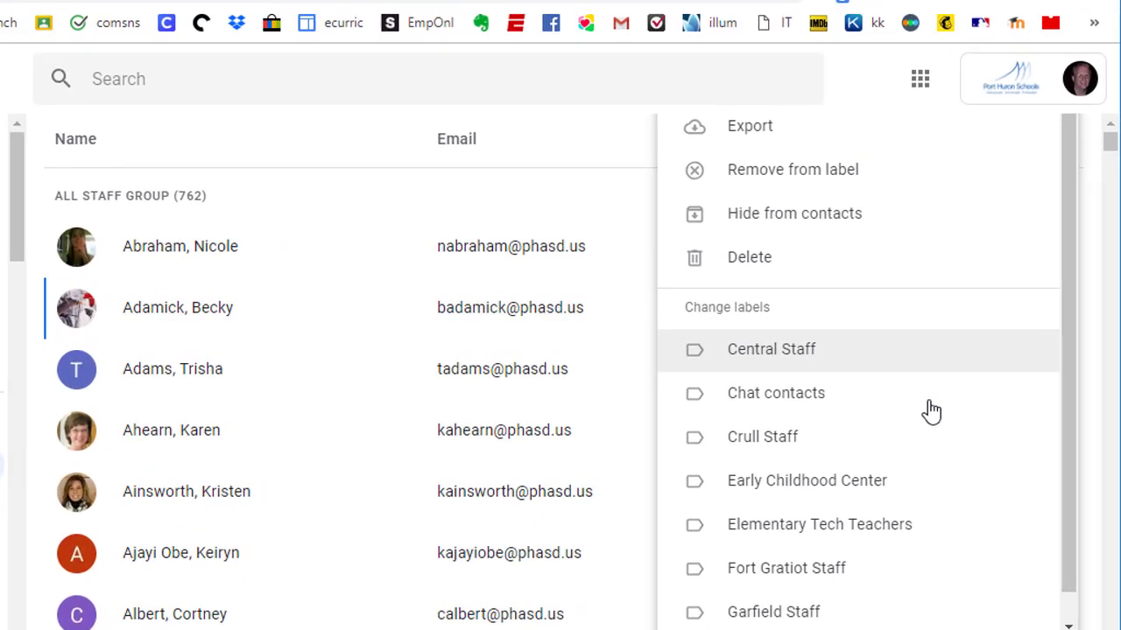
scroll(930, 411, "down", 4)
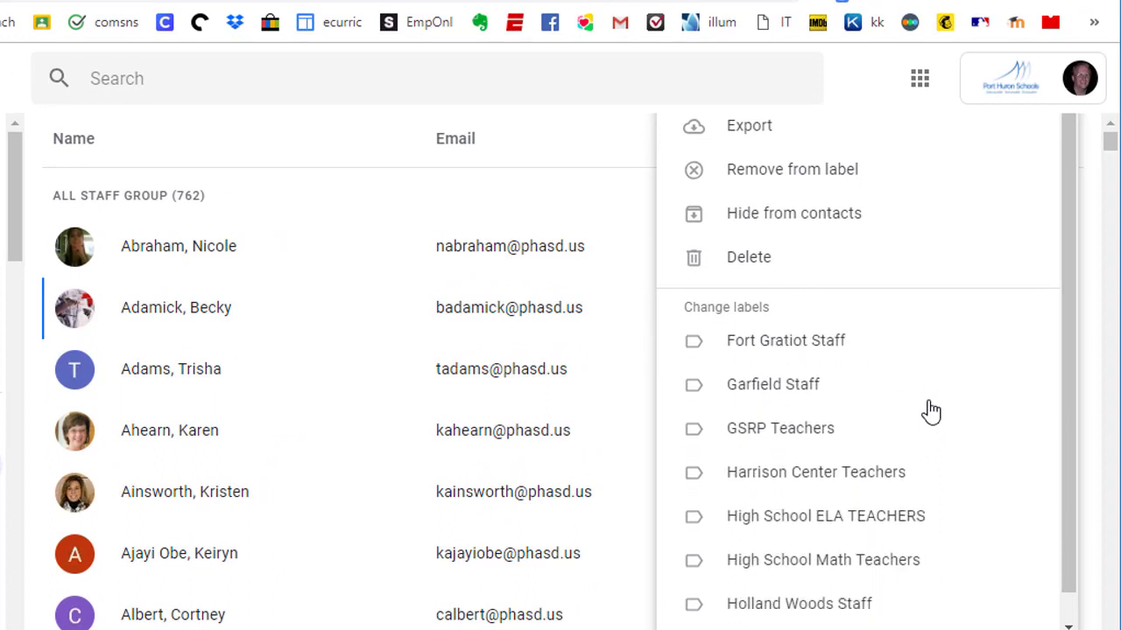
scroll(930, 410, "down", 3)
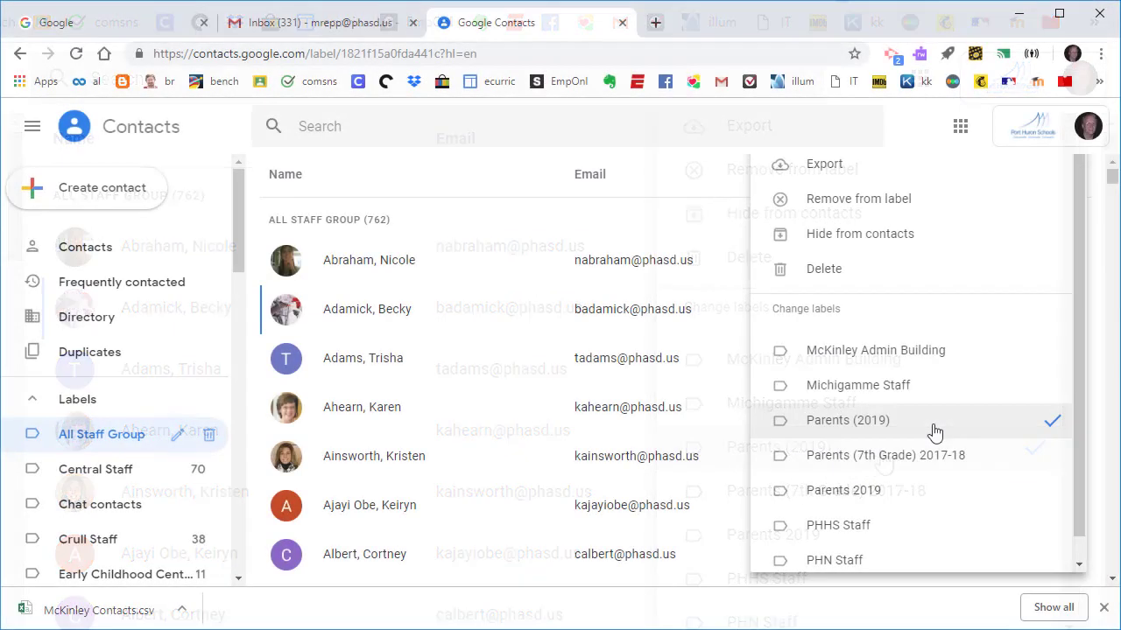
scroll(896, 506, "down", 3)
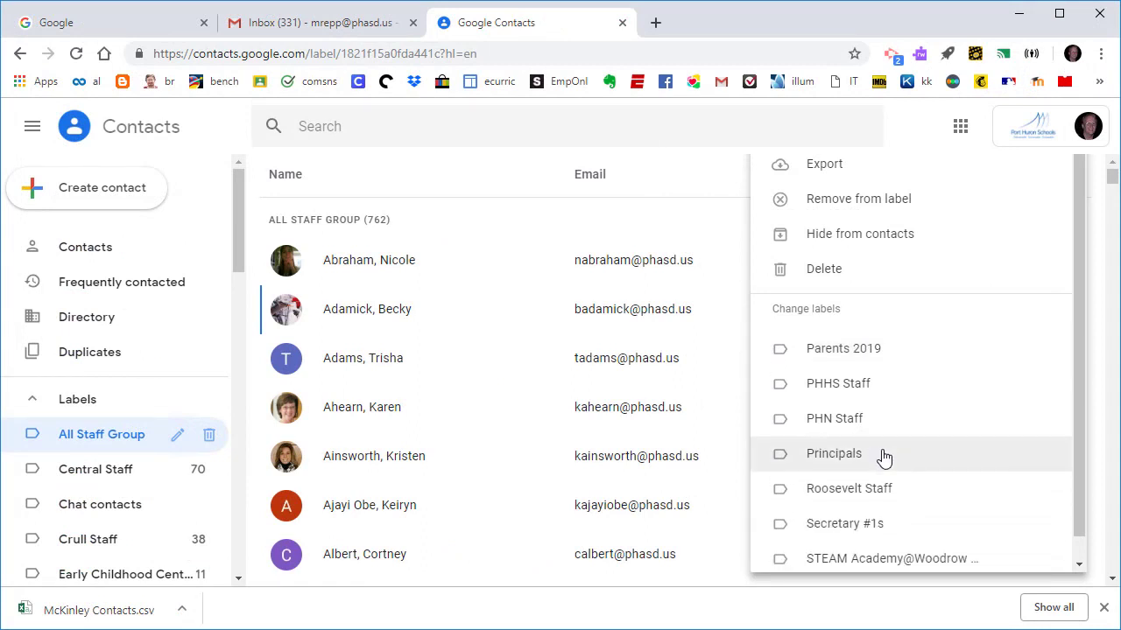
scroll(871, 473, "down", 1)
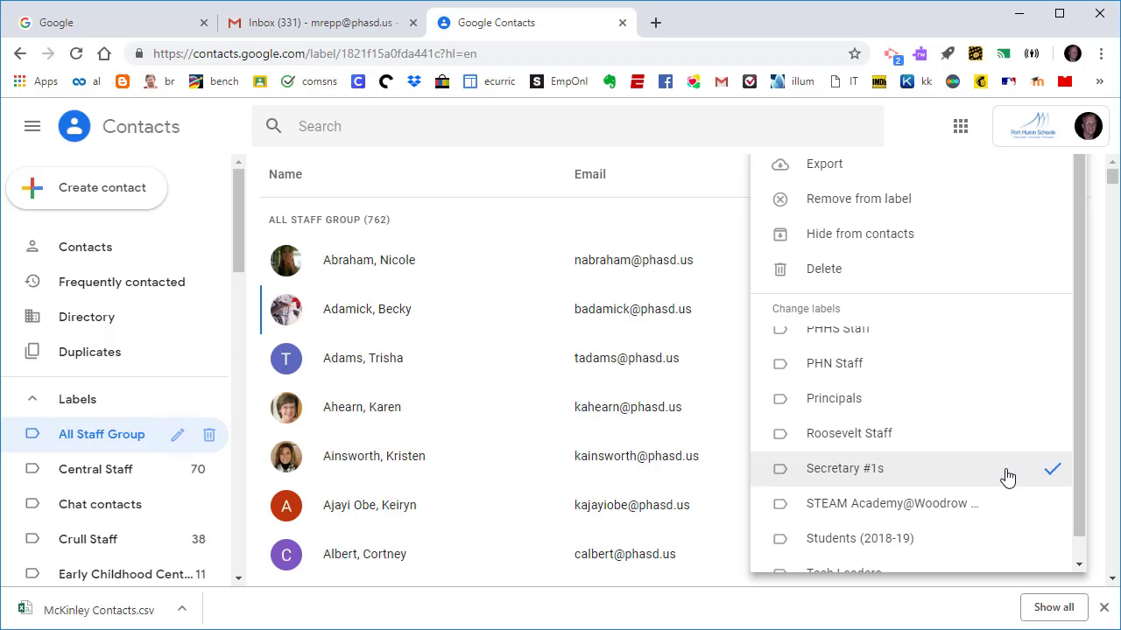
scroll(1007, 477, "up", 3)
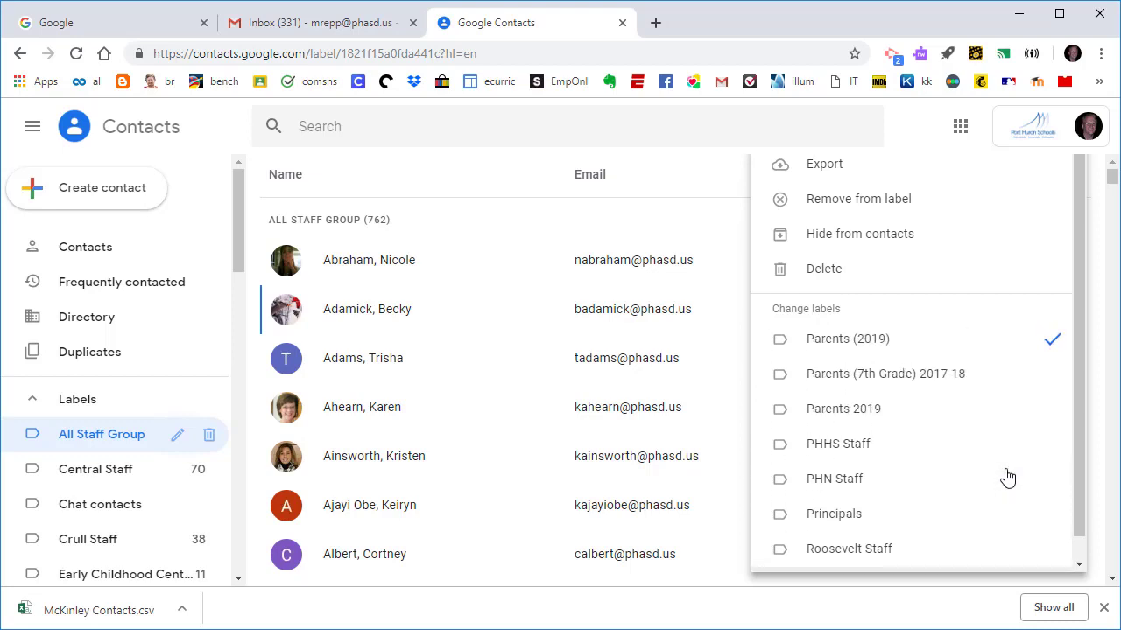
Verify Parents (2019) holds one contact, then list the McKinley Admin Building label's 91 contacts.
left_click(120, 448)
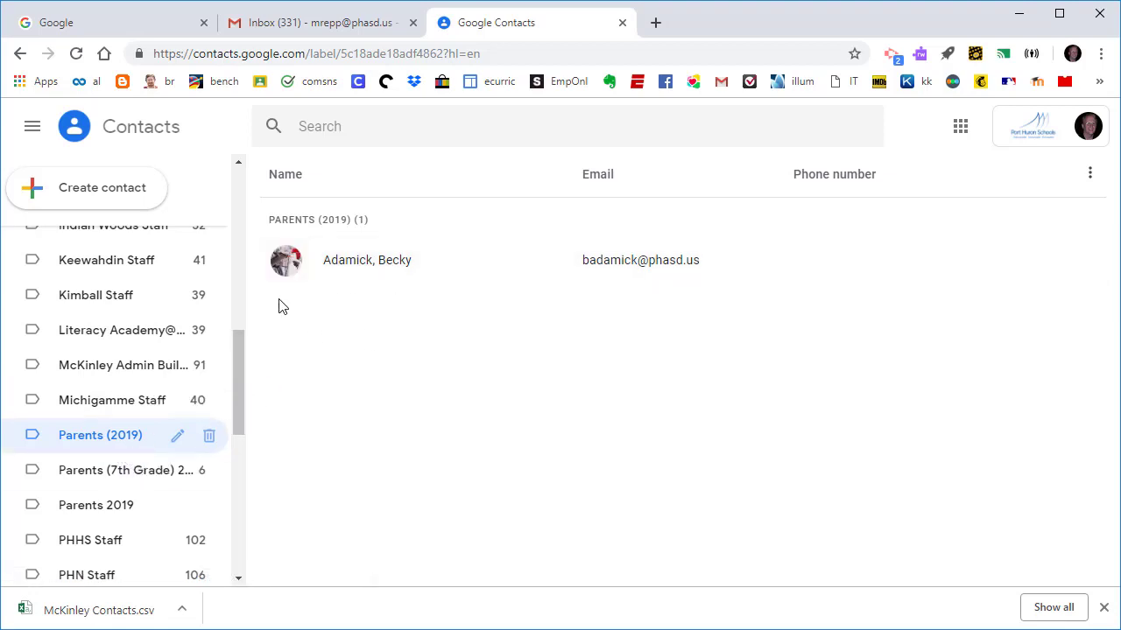
scroll(87, 313, "up", 1)
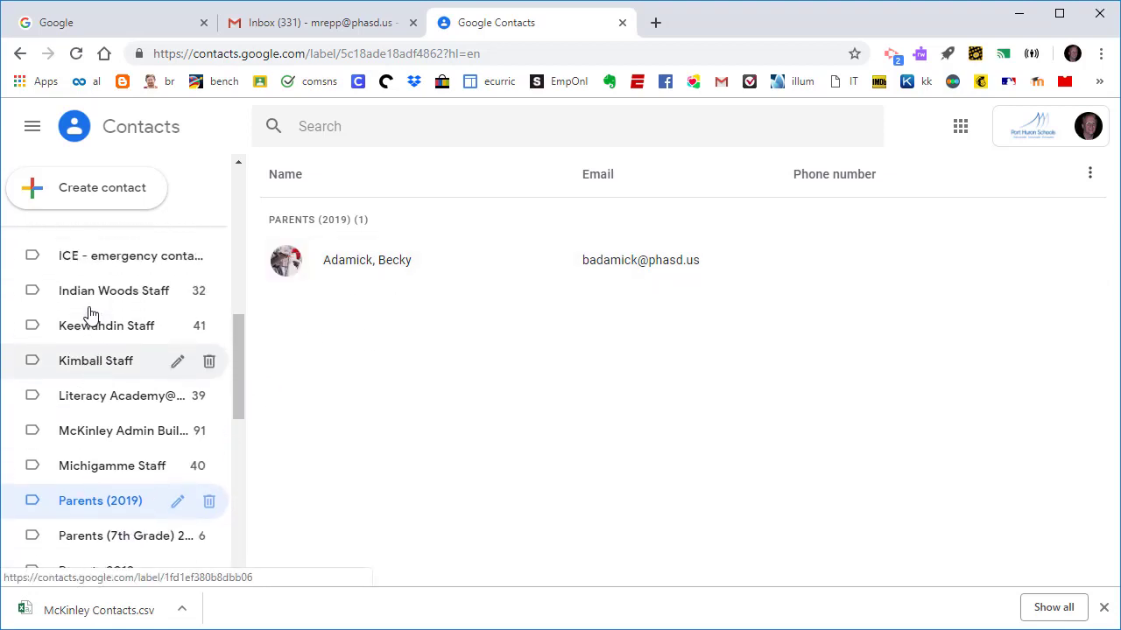
scroll(88, 315, "down", 2)
left_click(105, 333)
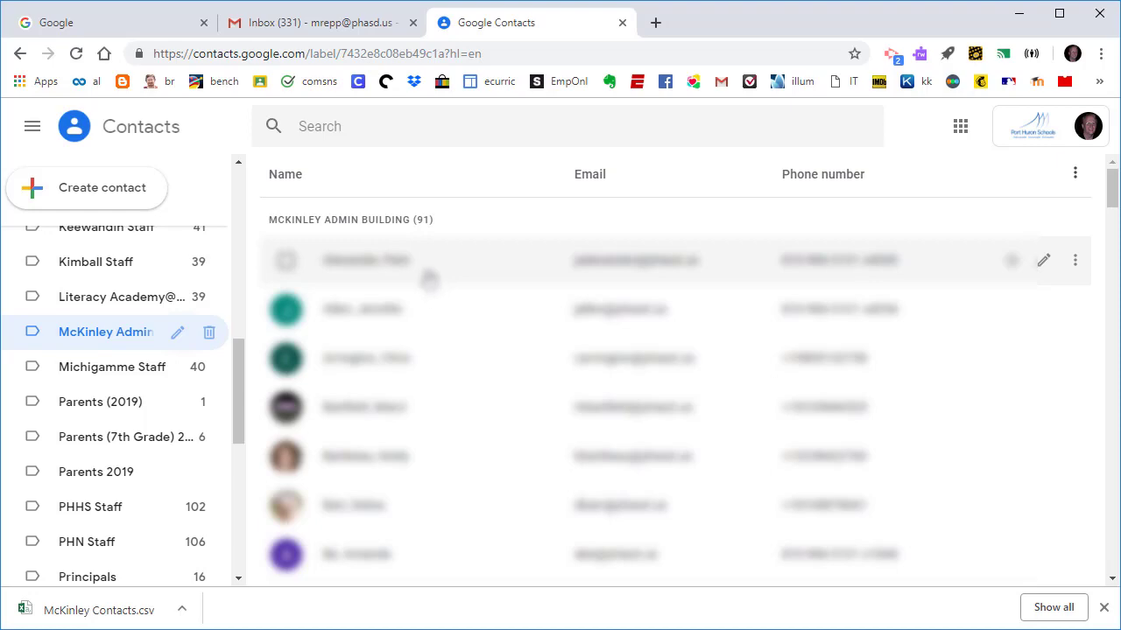
Compose a 'McKinley Contacts' email to the second account with McKinley Contacts.csv from the Desktop attached.
left_click(295, 33)
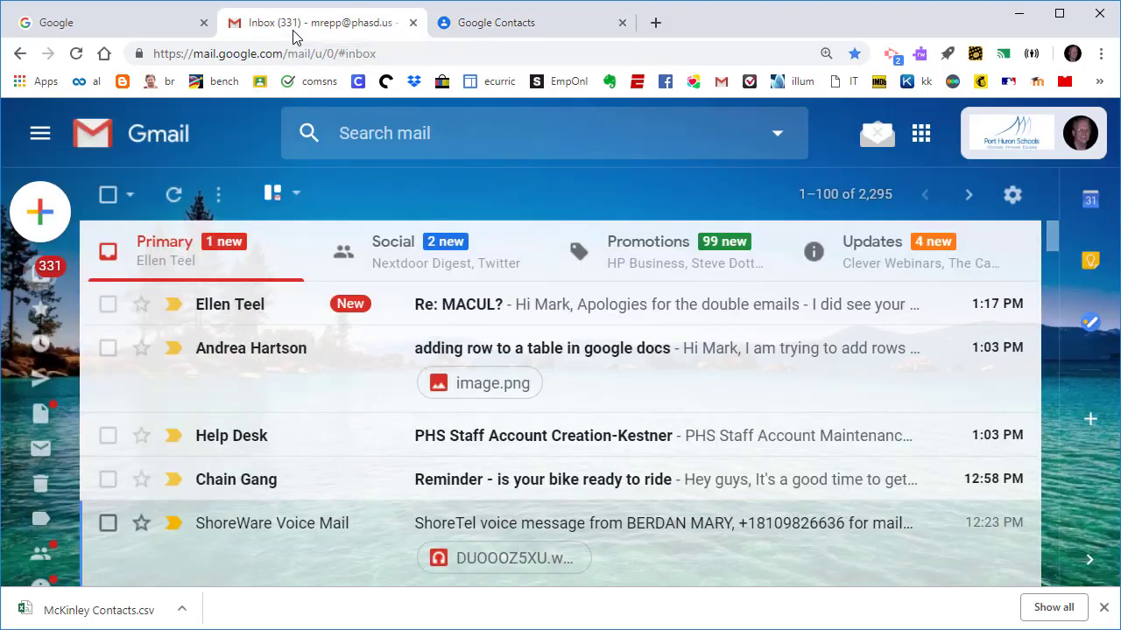
left_click(96, 212)
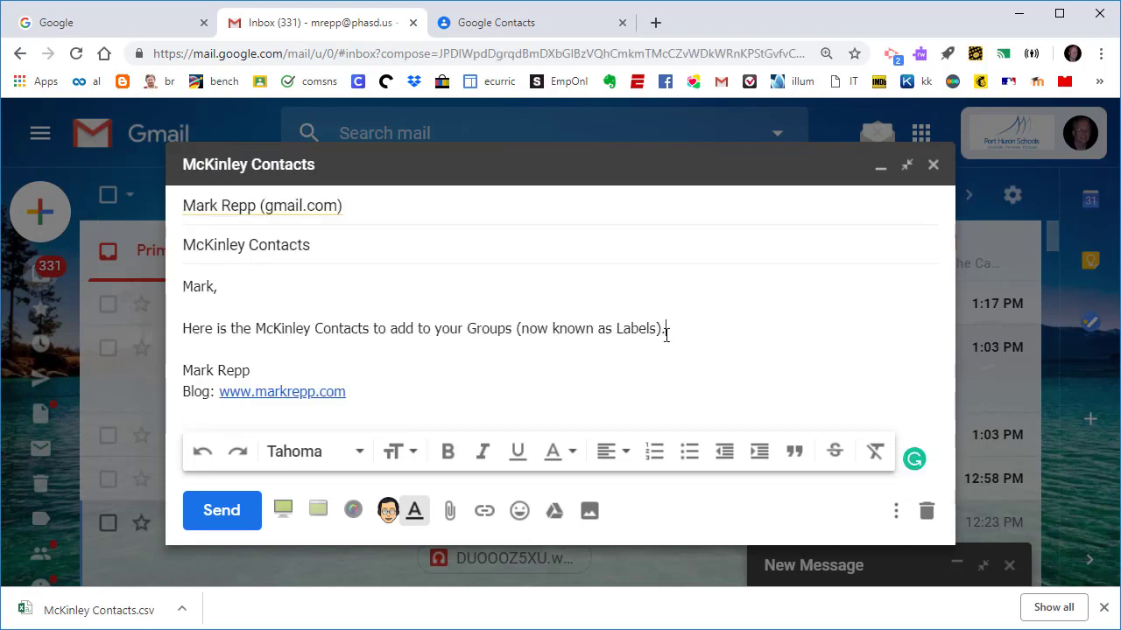
left_click(448, 512)
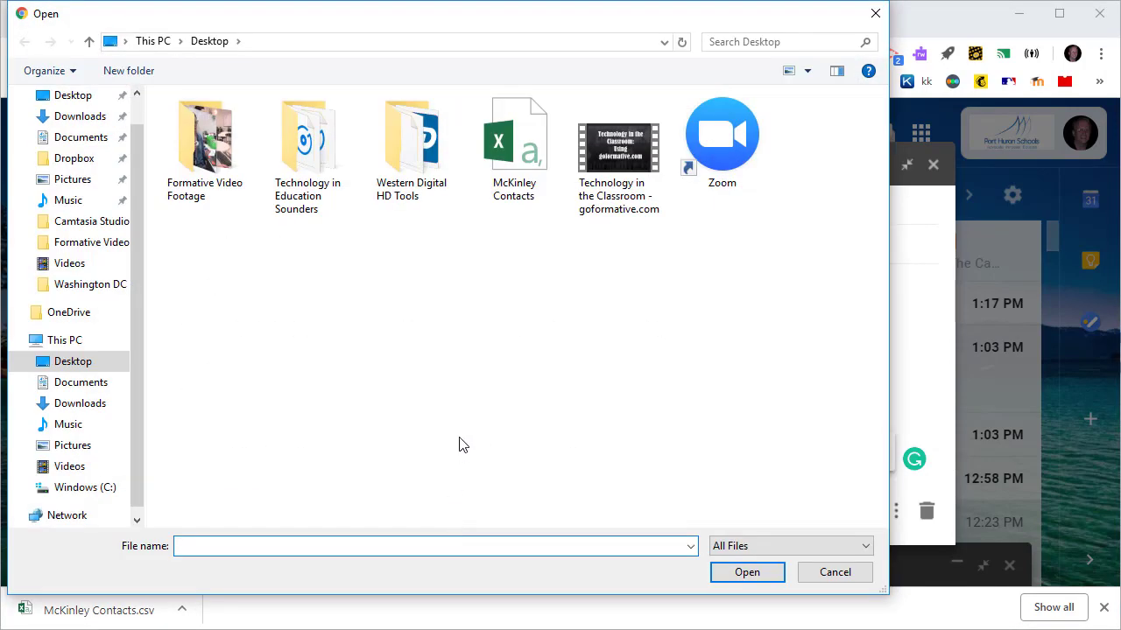
left_click(75, 97)
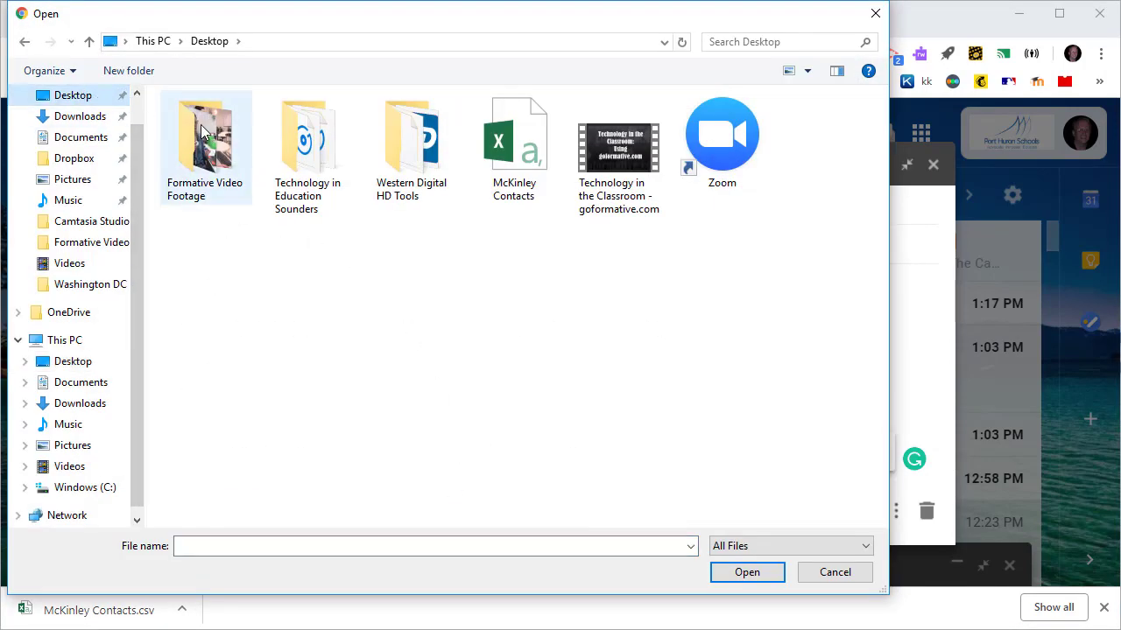
left_click(515, 165)
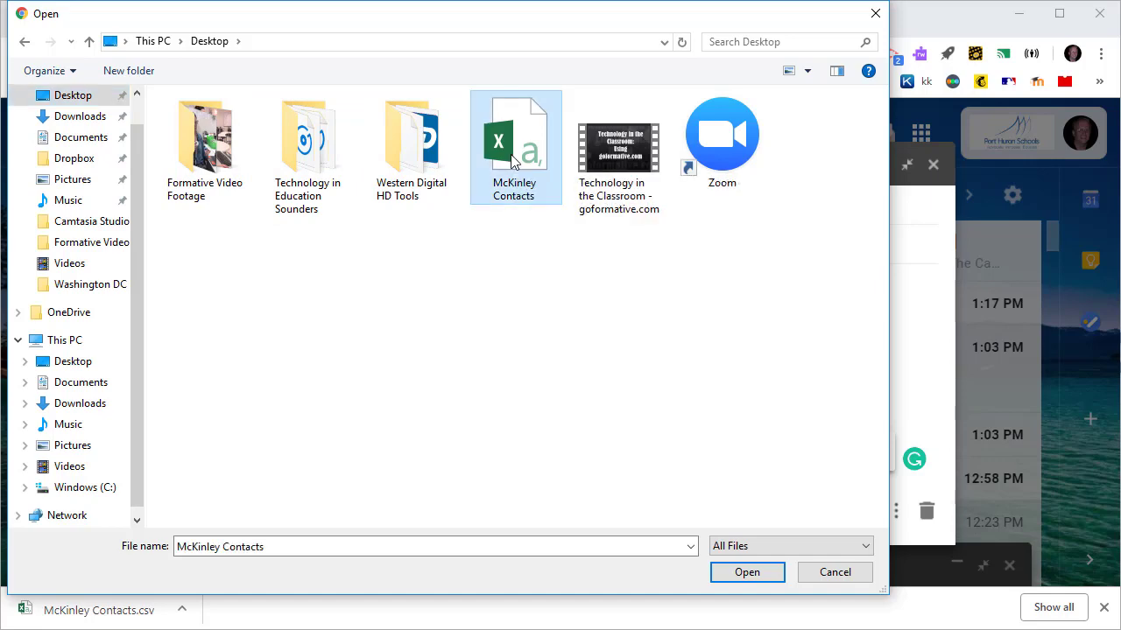
left_click(735, 571)
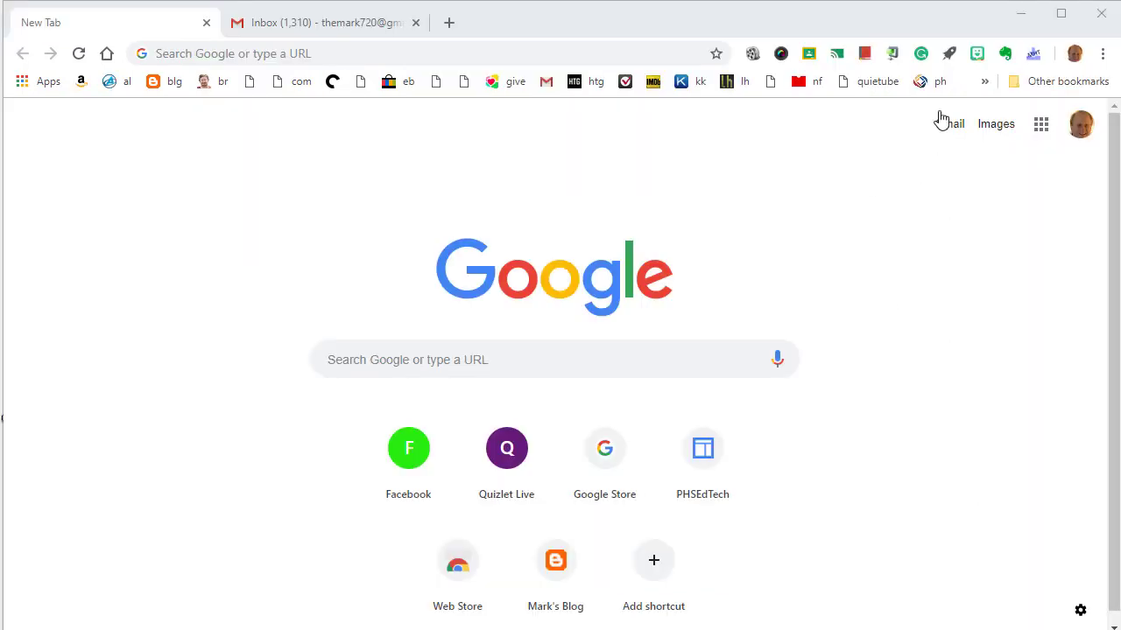
In the second account's Gmail, open the McKinley Contacts email and download McKinley Contacts.csv to the Desktop.
left_click(947, 126)
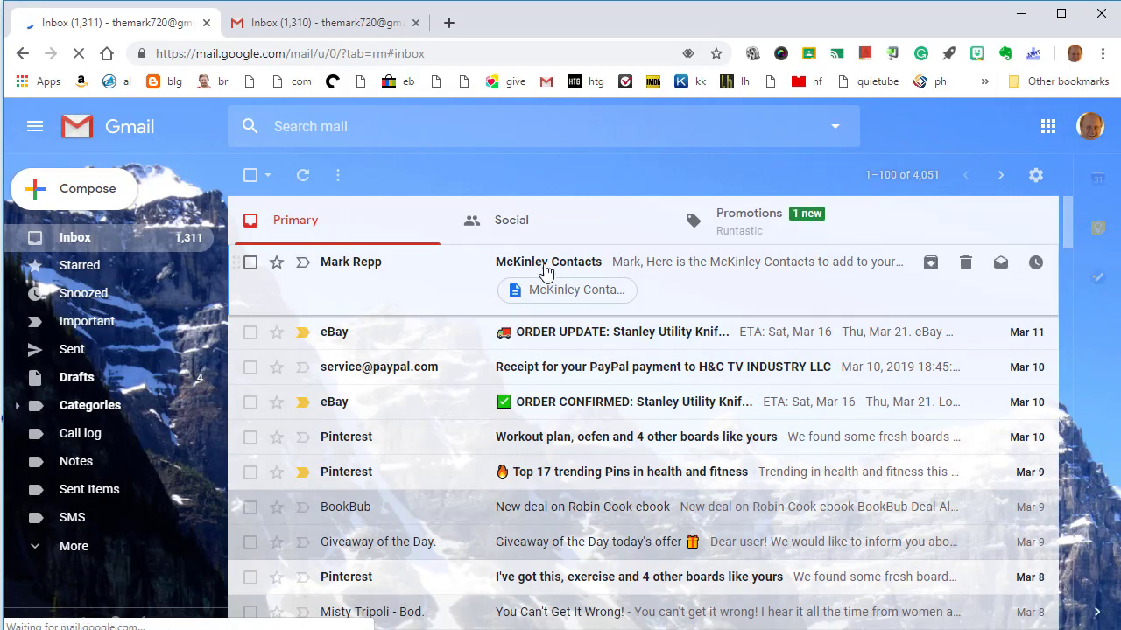
left_click(575, 268)
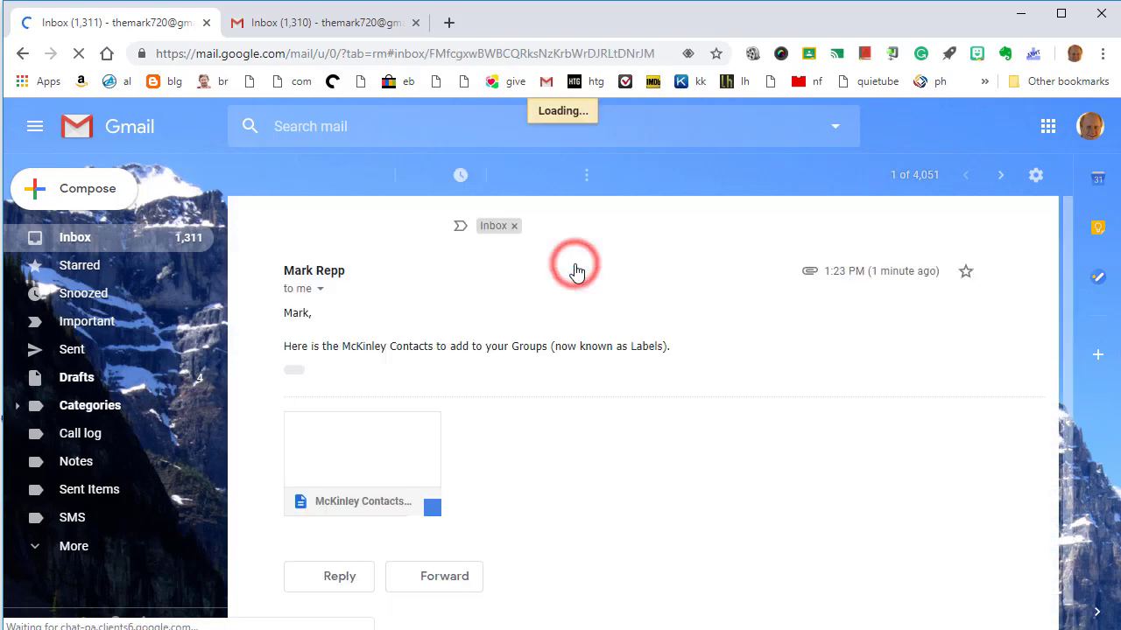
mouse_move(364, 488)
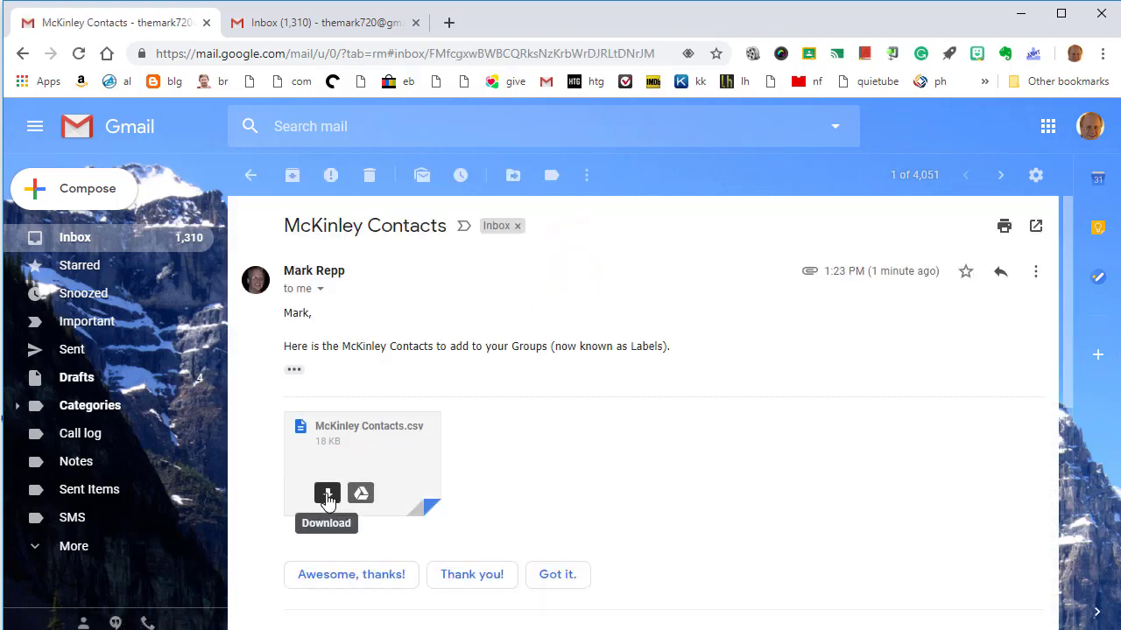
left_click(328, 495)
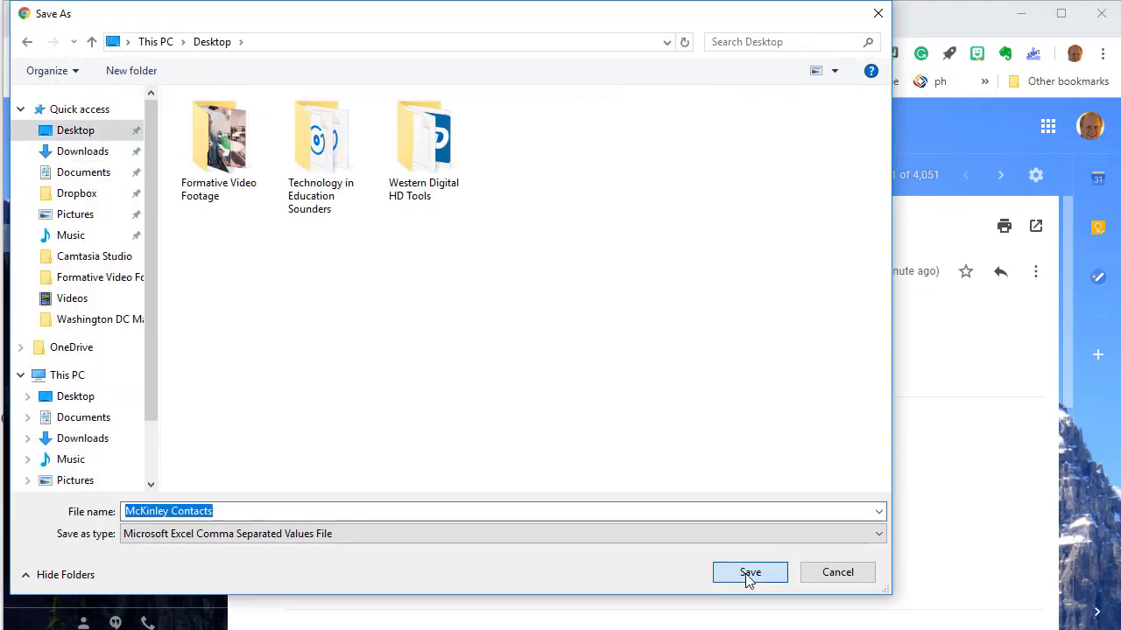
left_click(749, 574)
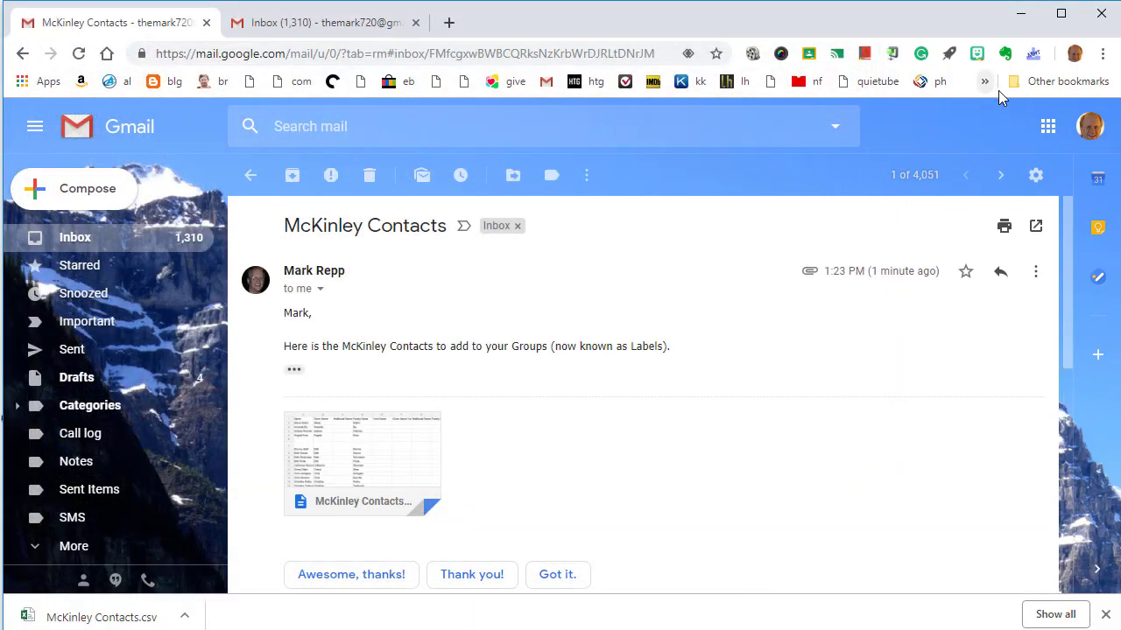
Drag the Contacts tile up from lower in the apps launcher into the top row between Drive and Gmail.
left_click(1048, 129)
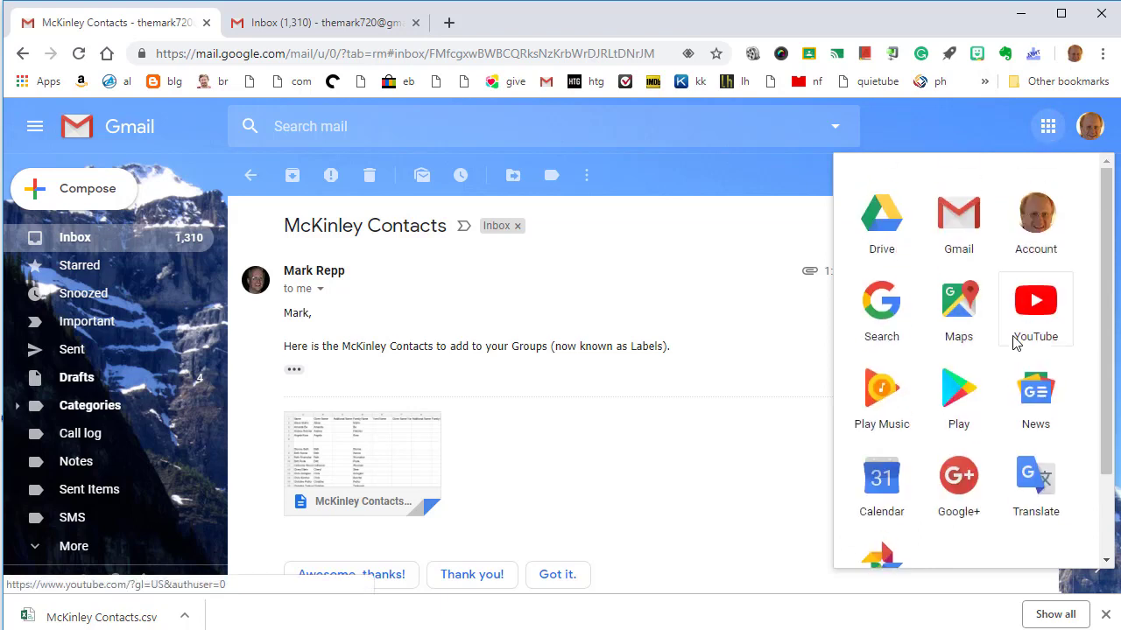
scroll(1016, 344, "down", 3)
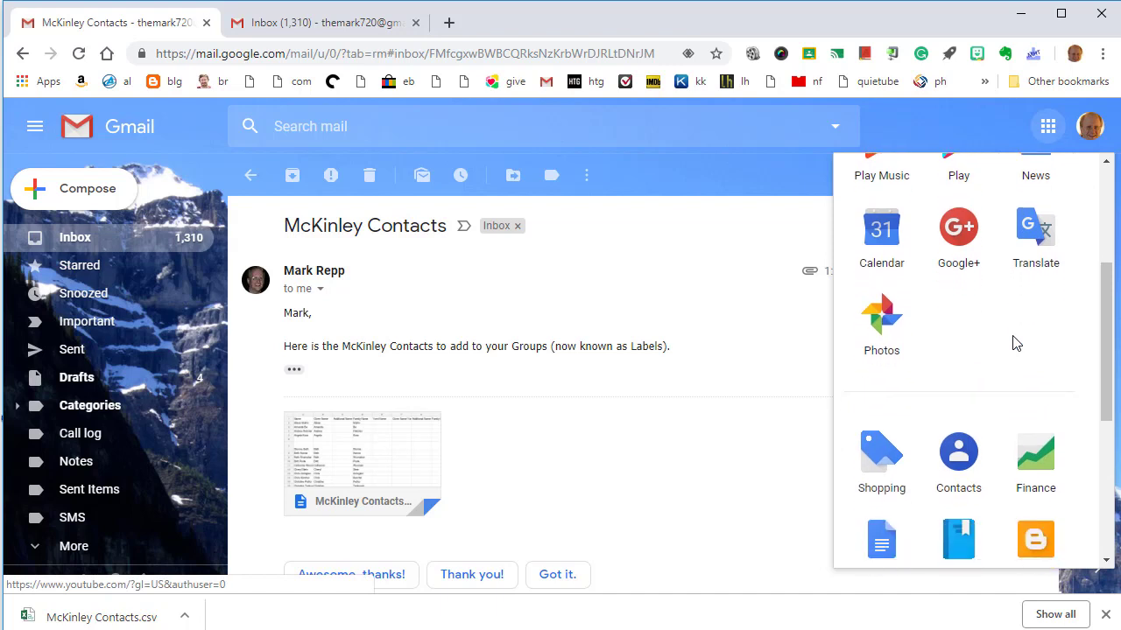
scroll(1015, 343, "down", 1)
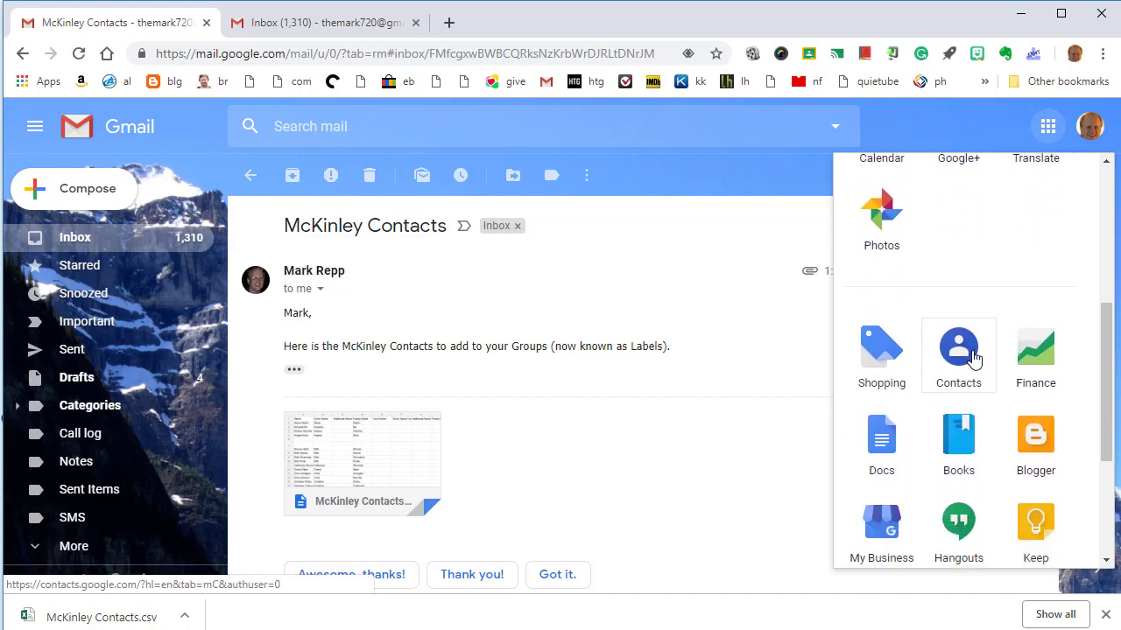
left_click_drag(958, 344, 942, 180)
scroll(976, 394, "up", 3)
left_click_drag(958, 512, 960, 180)
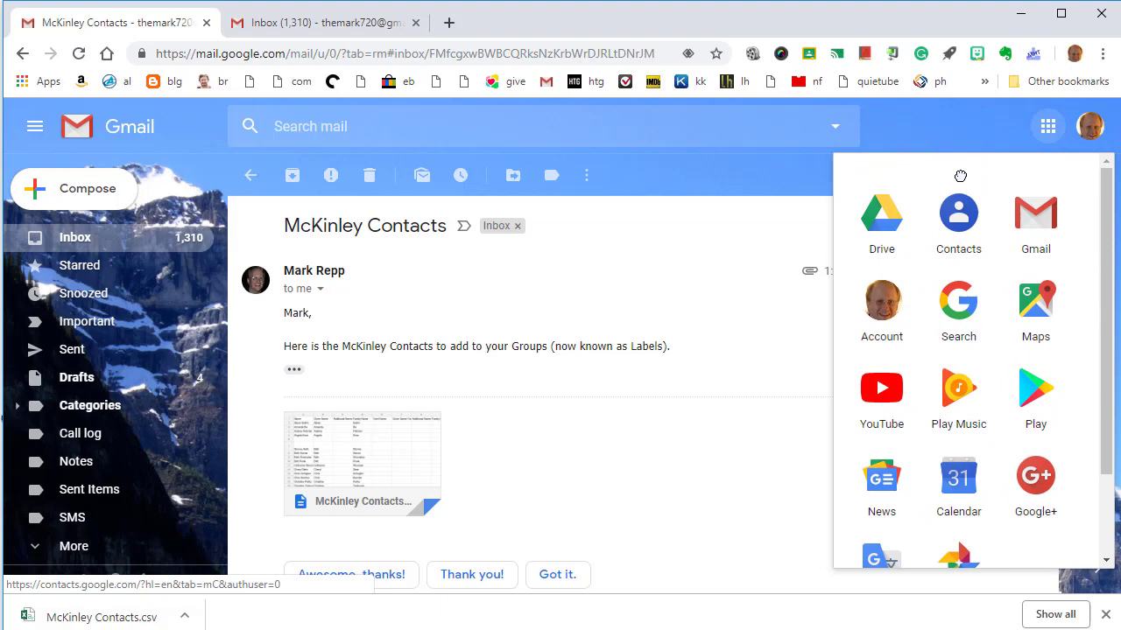
Open the second account's Google Contacts in a new tab and expand More in the sidebar.
left_click(954, 217)
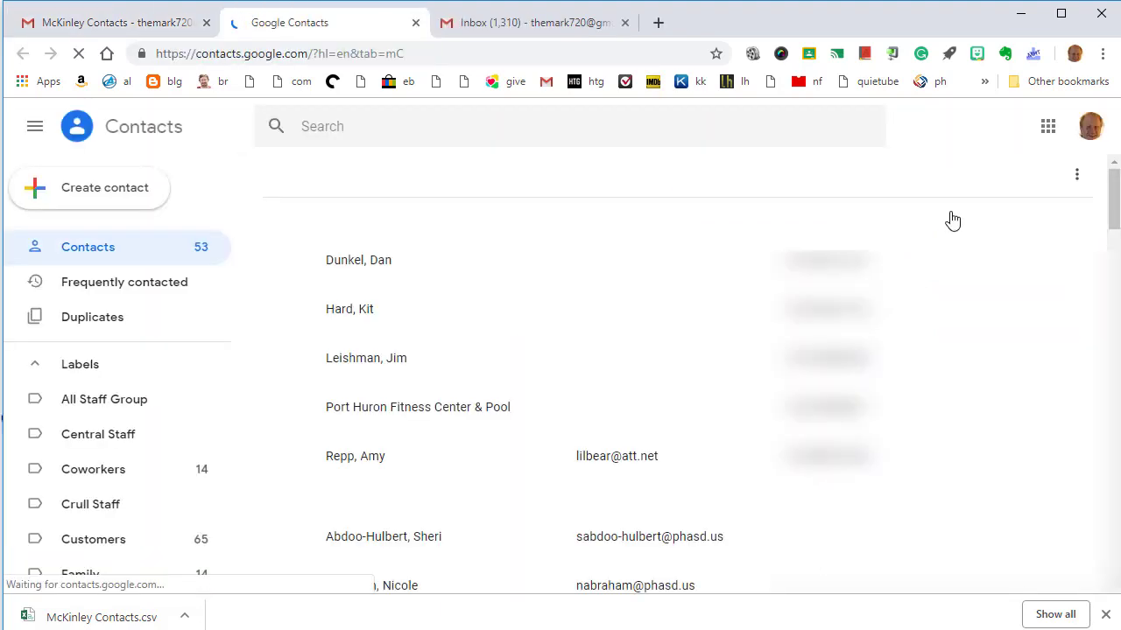
scroll(114, 411, "down", 1)
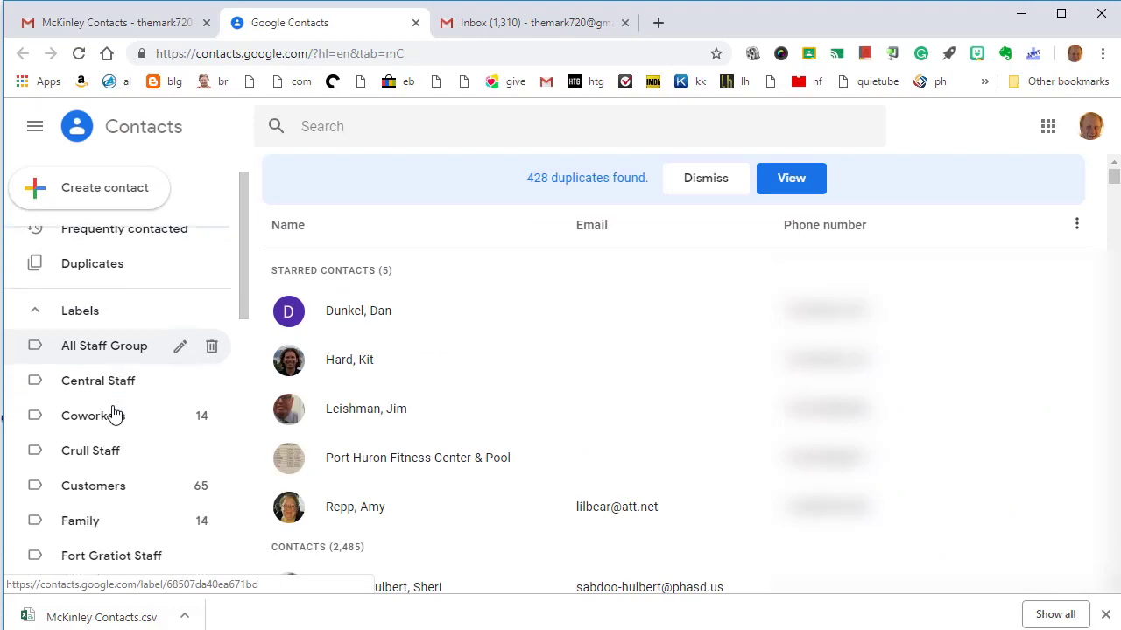
scroll(114, 411, "down", 8)
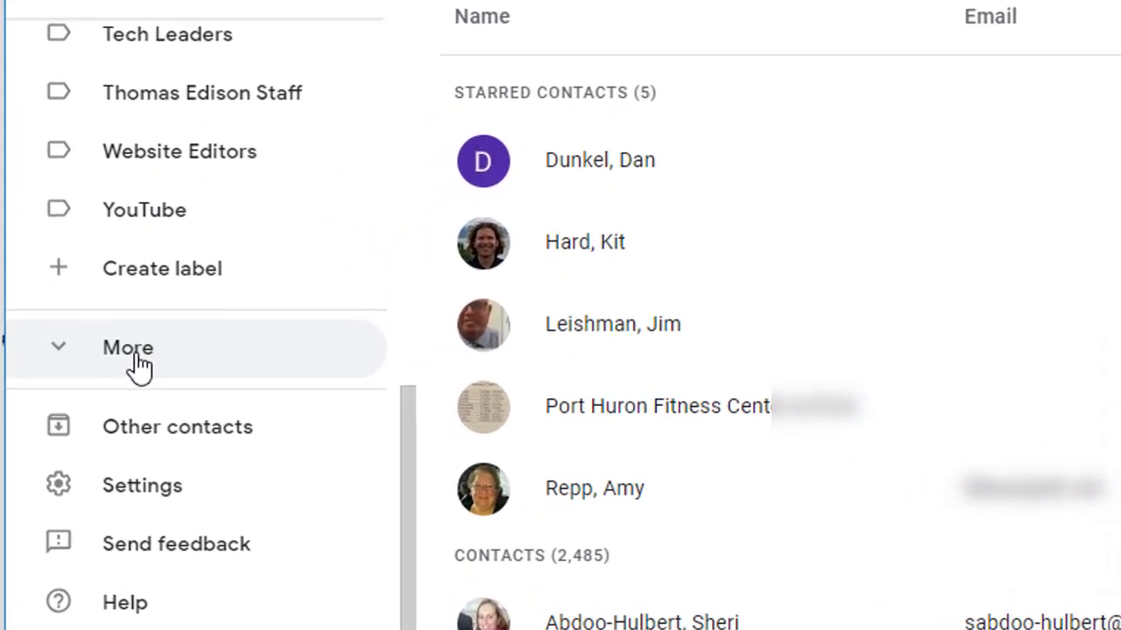
left_click(129, 348)
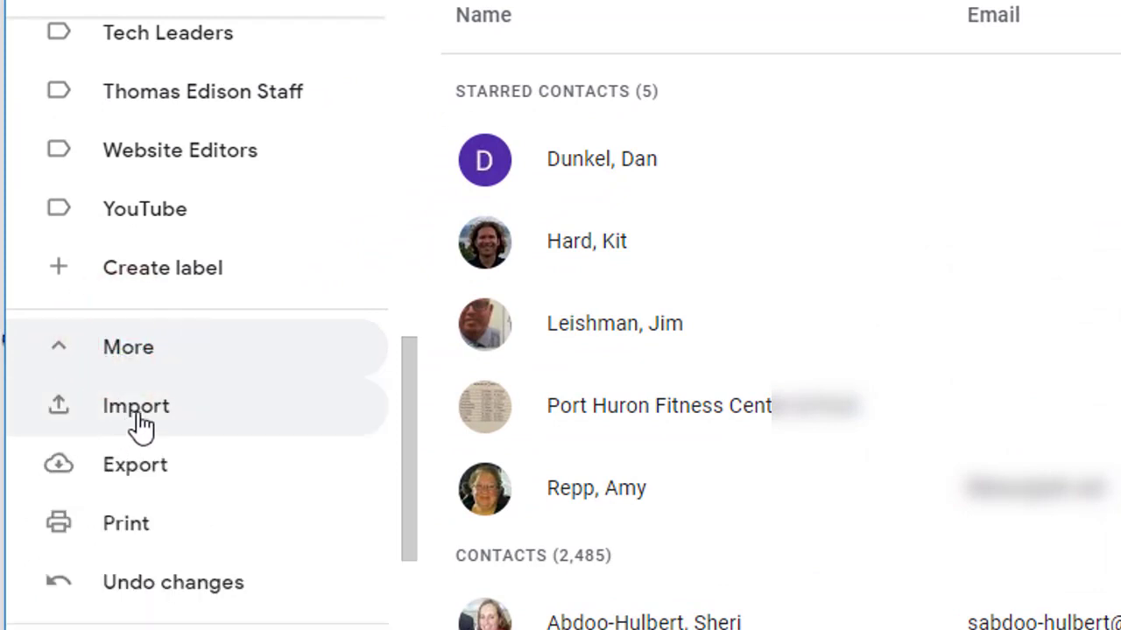
Import McKinley Contacts.csv from the Desktop, creating the 'Imported on 3/13' label.
left_click(139, 424)
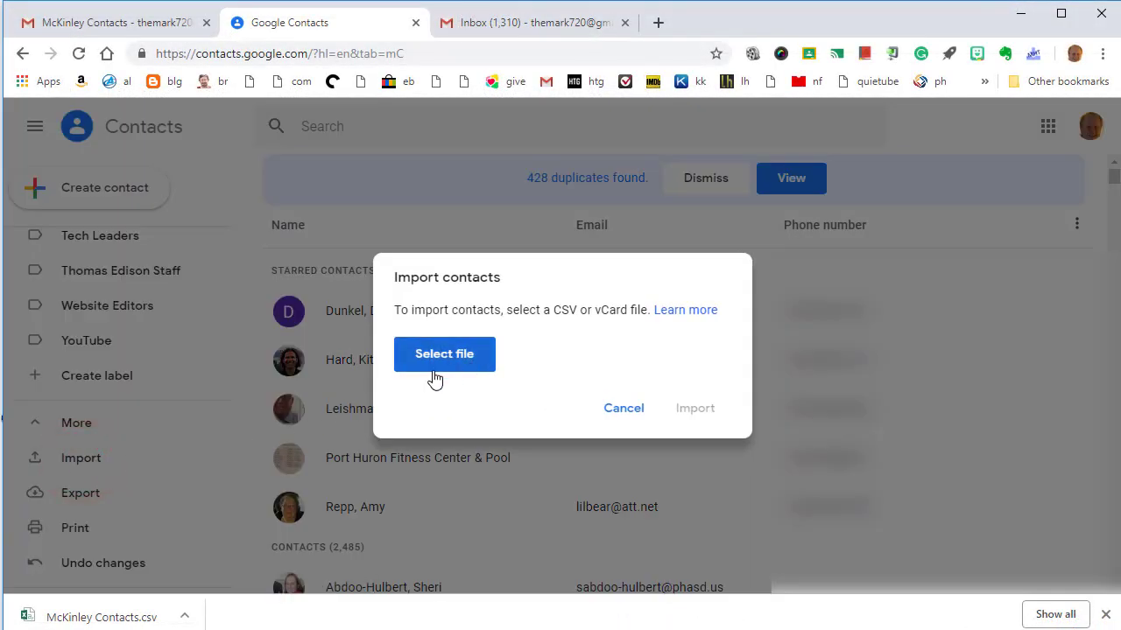
left_click(452, 361)
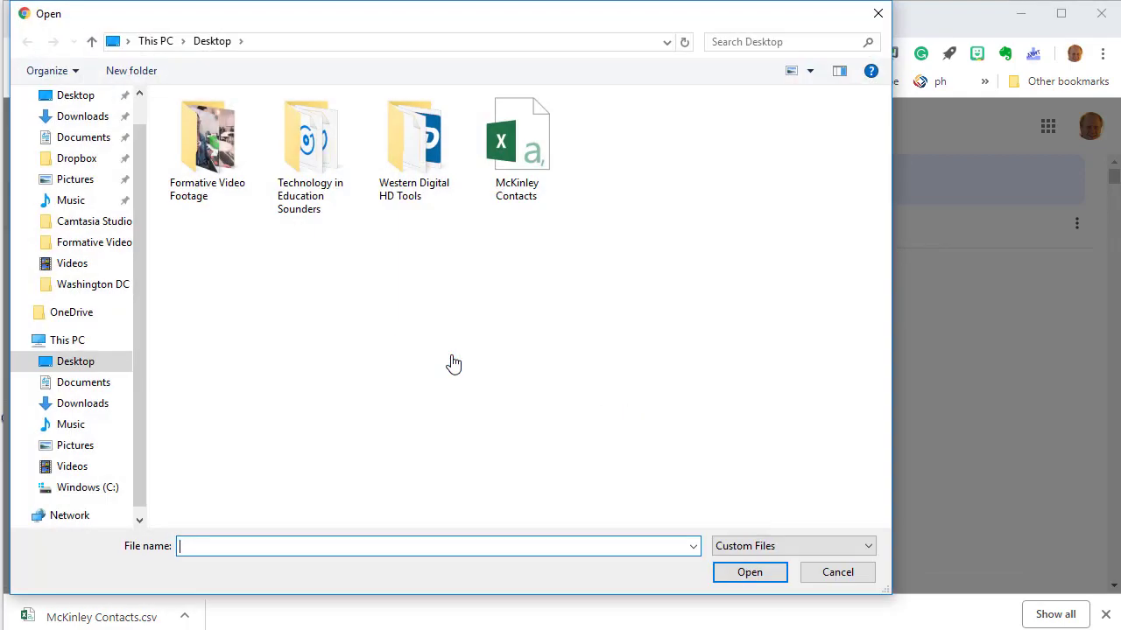
left_click(520, 161)
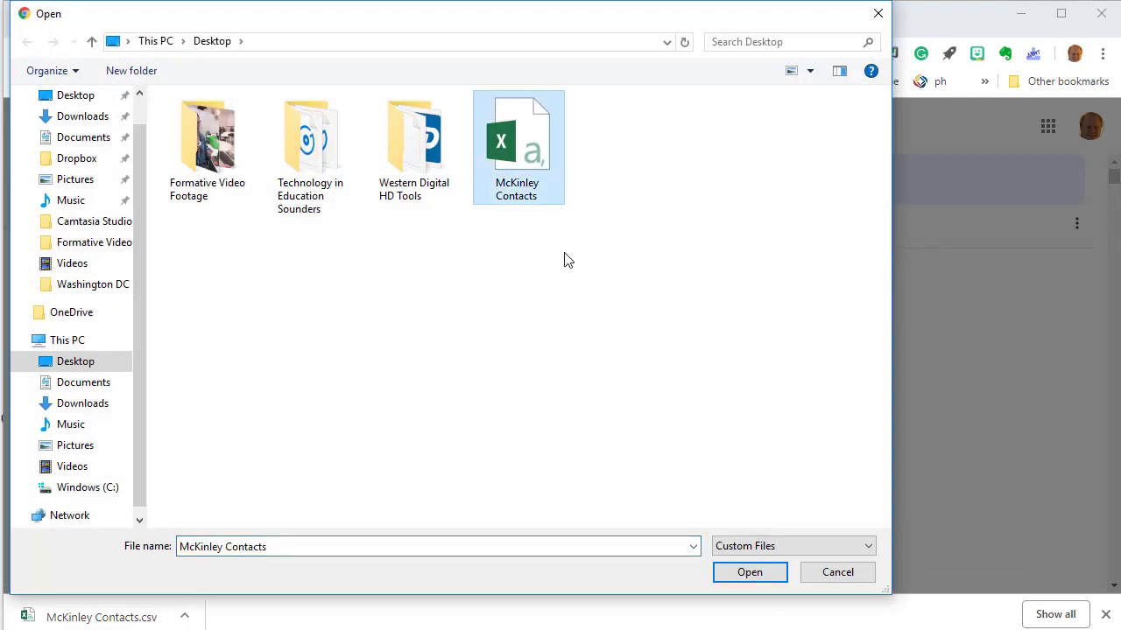
left_click(745, 579)
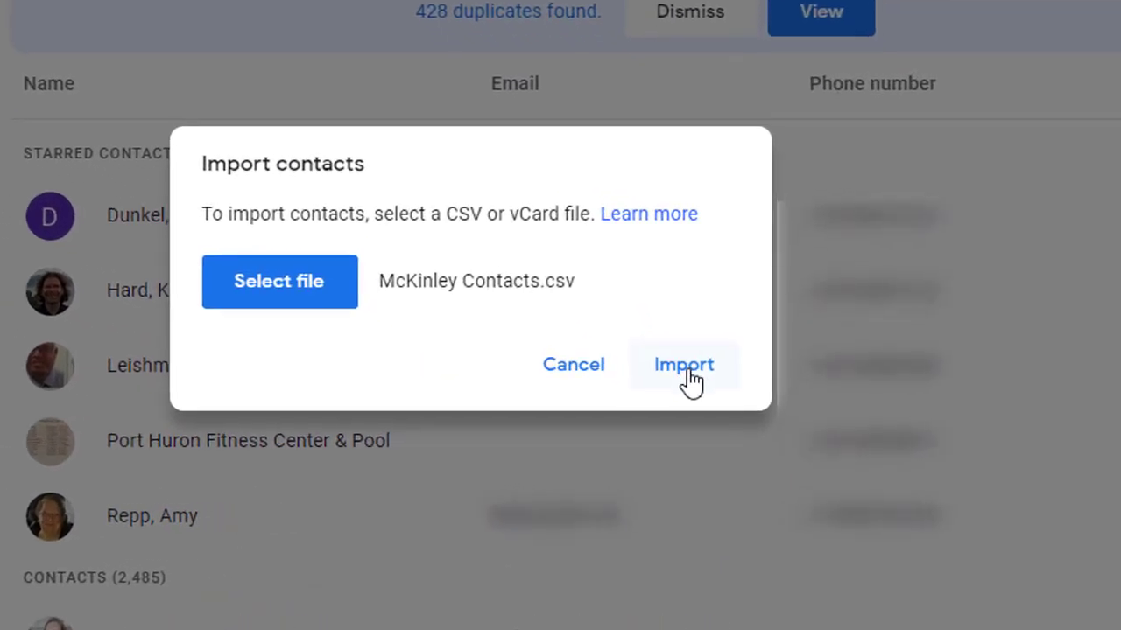
left_click(690, 375)
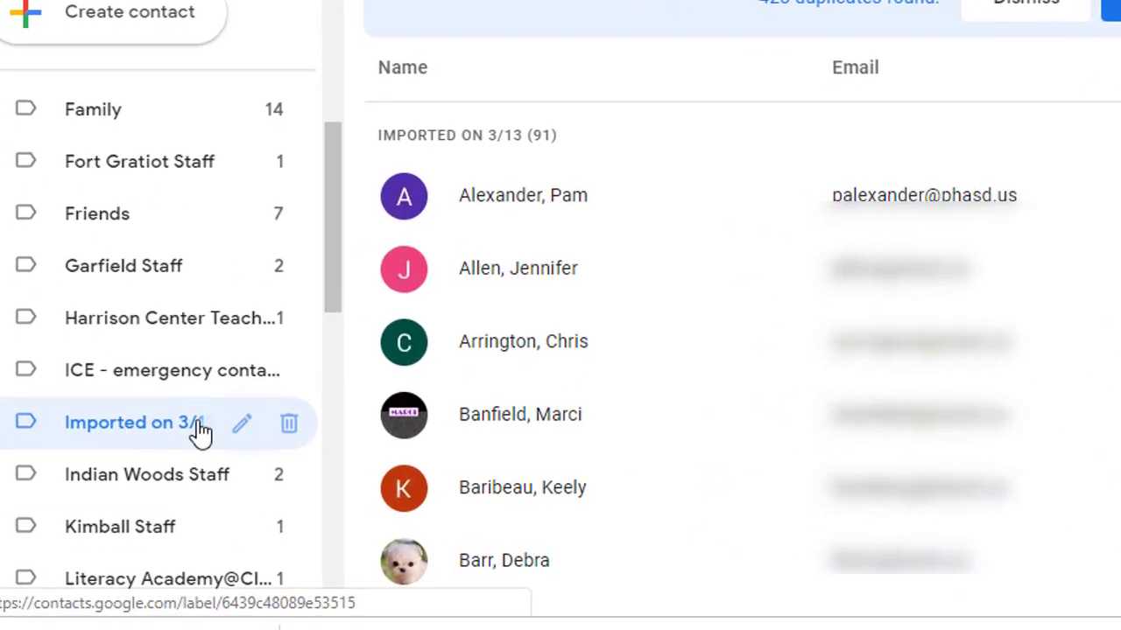
Show the 91 imported contacts under the McKinley label and review the label list.
scroll(200, 429, "down", 3)
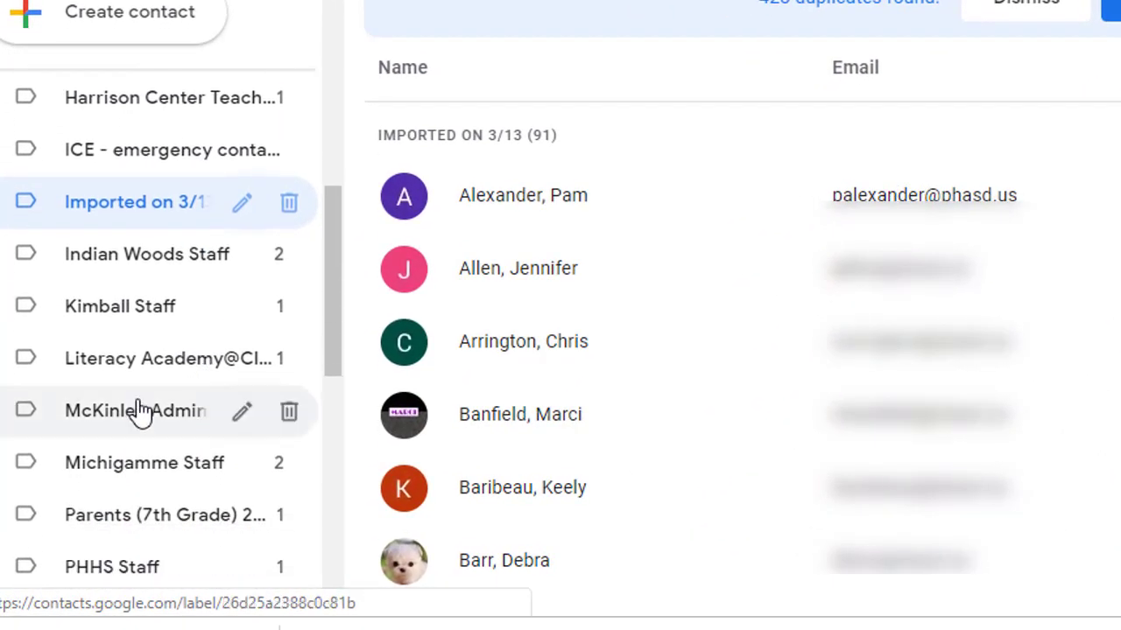
left_click(178, 417)
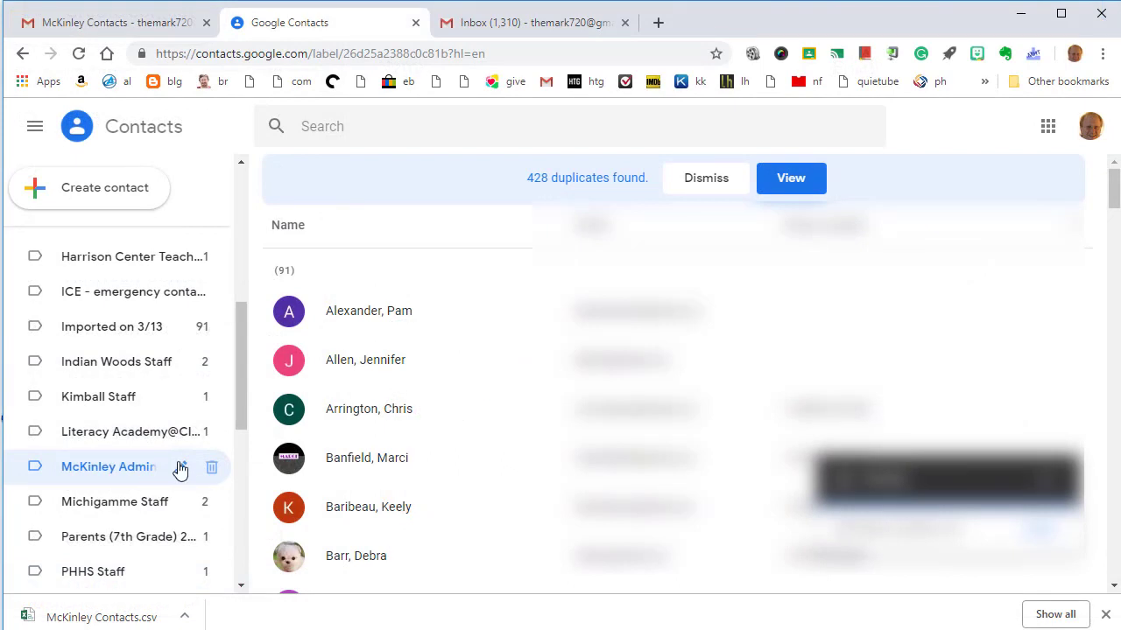
scroll(175, 408, "up", 1)
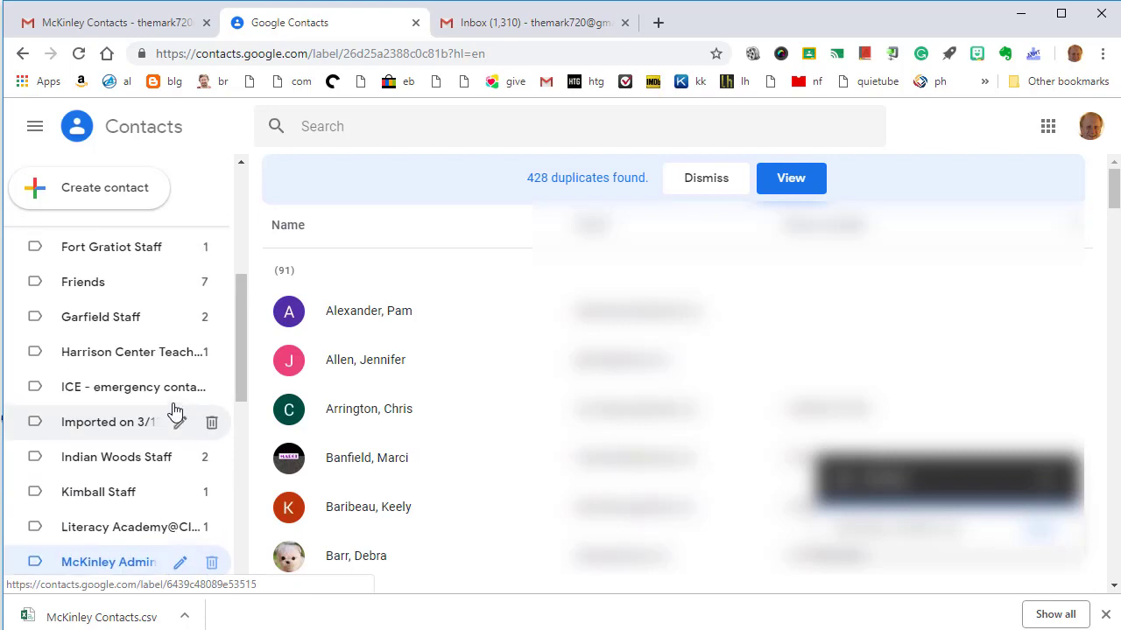
scroll(175, 410, "up", 1)
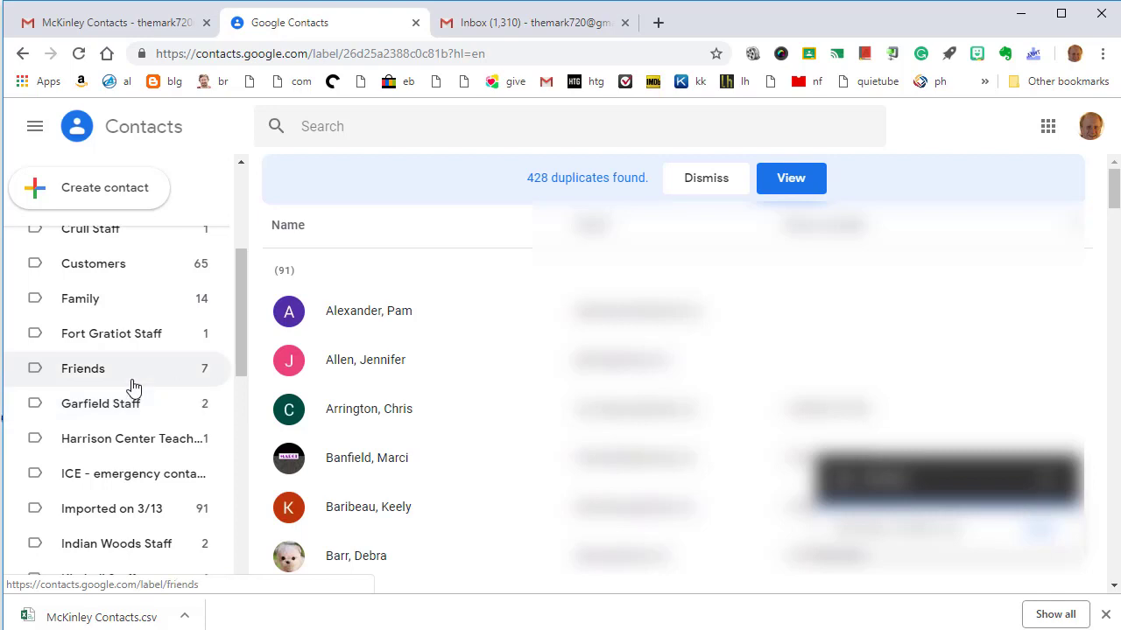
scroll(128, 378, "up", 1)
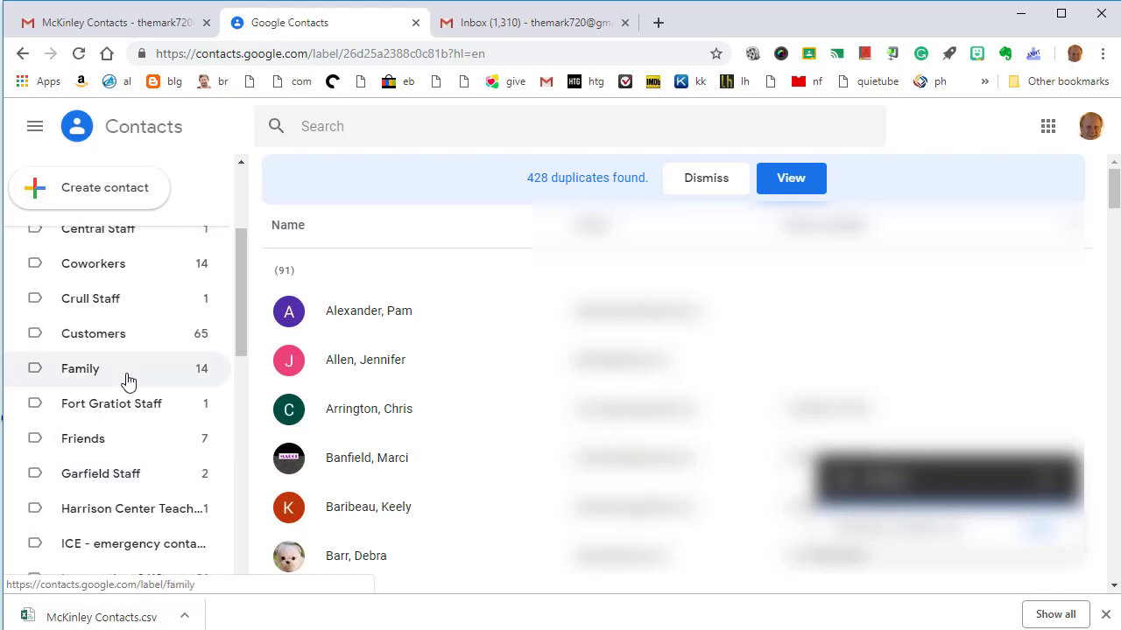
Bring up the Google apps grid from the top right of Google Contacts.
left_click(1051, 128)
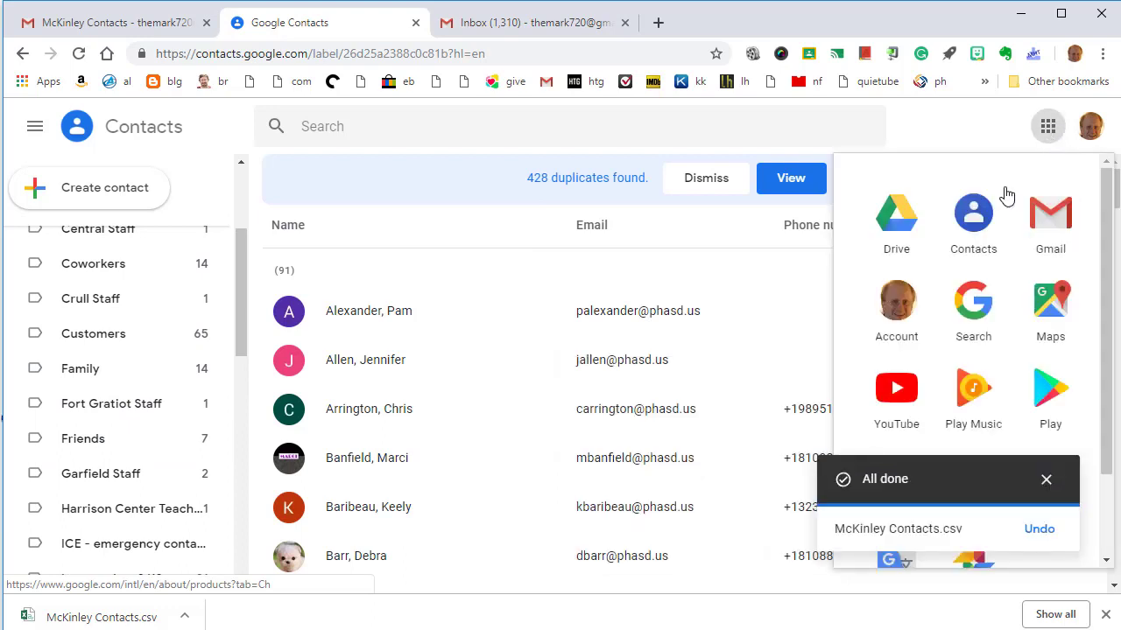